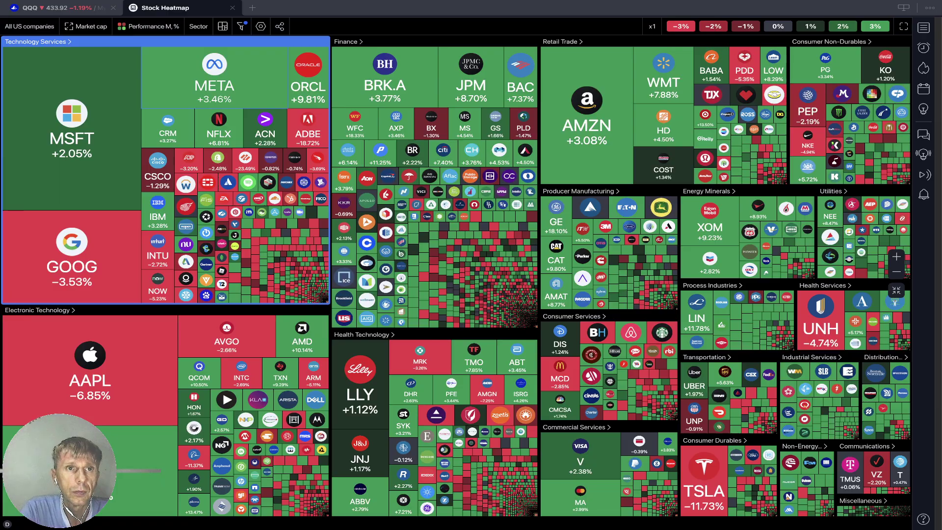
- View the META Platforms details from the stock heatmap, and return to the heatmap
left_click(215, 79)
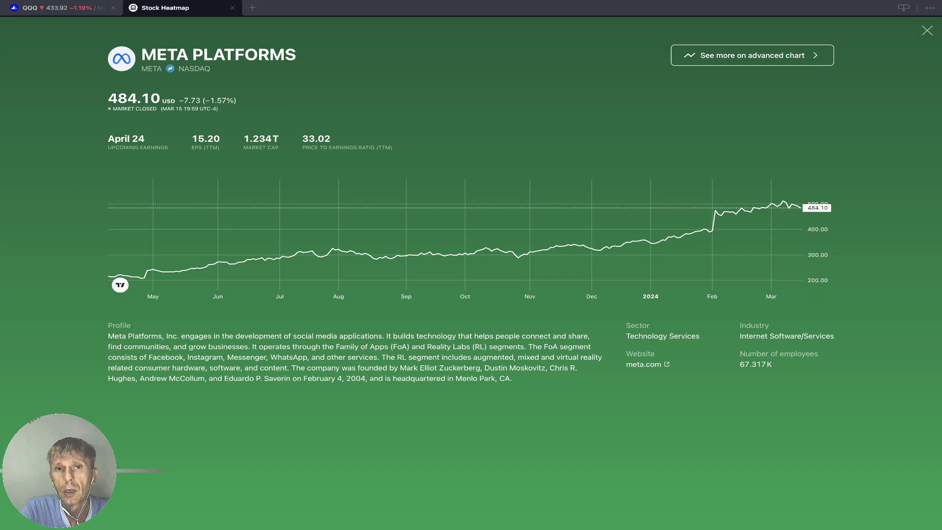
left_click(928, 31)
- Colour the US stock heatmap by weekly performance for review, and switch the colouring to daily performance
left_click(147, 26)
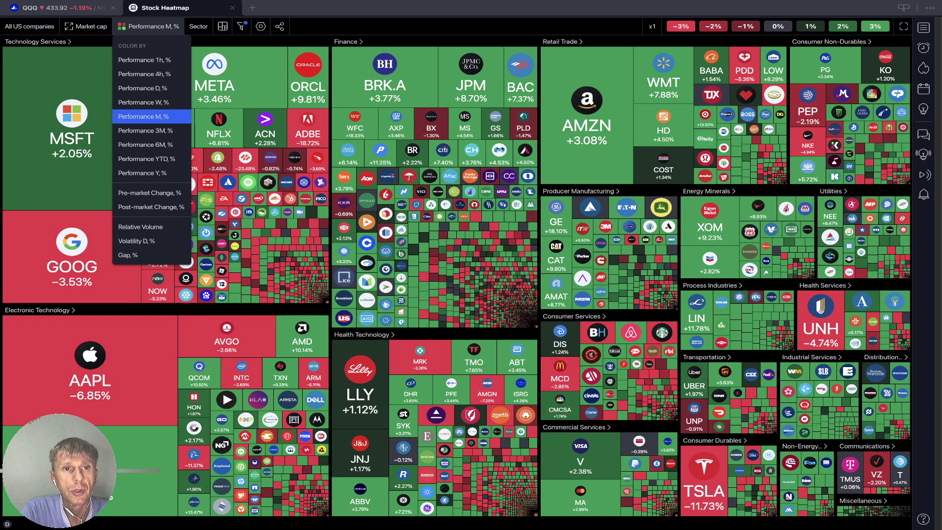
left_click(143, 102)
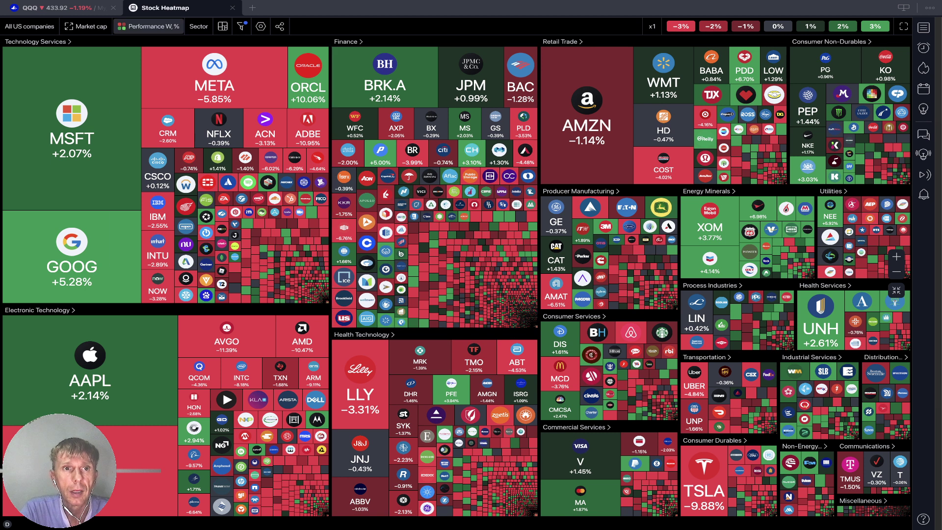
left_click(147, 26)
left_click(142, 88)
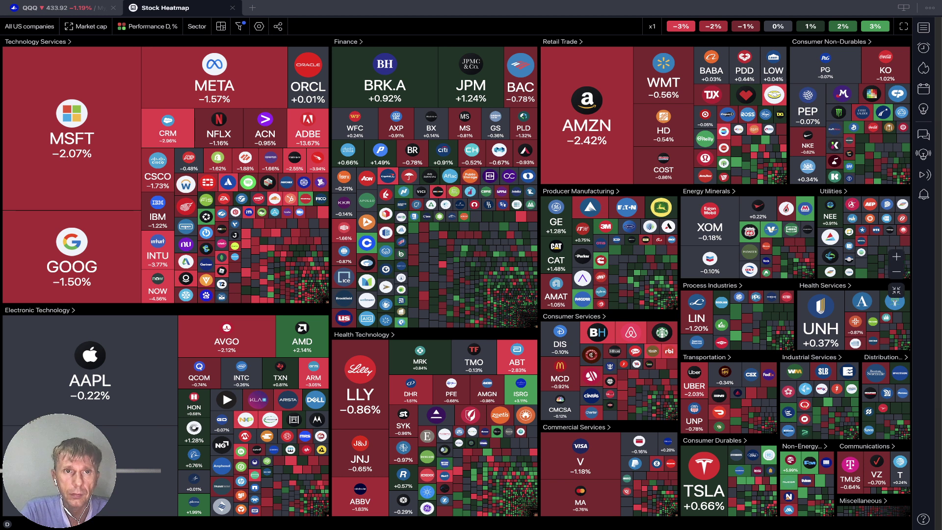
- Close the Stock Heatmap and display the DXY chart on the daily timeframe
left_click(233, 8)
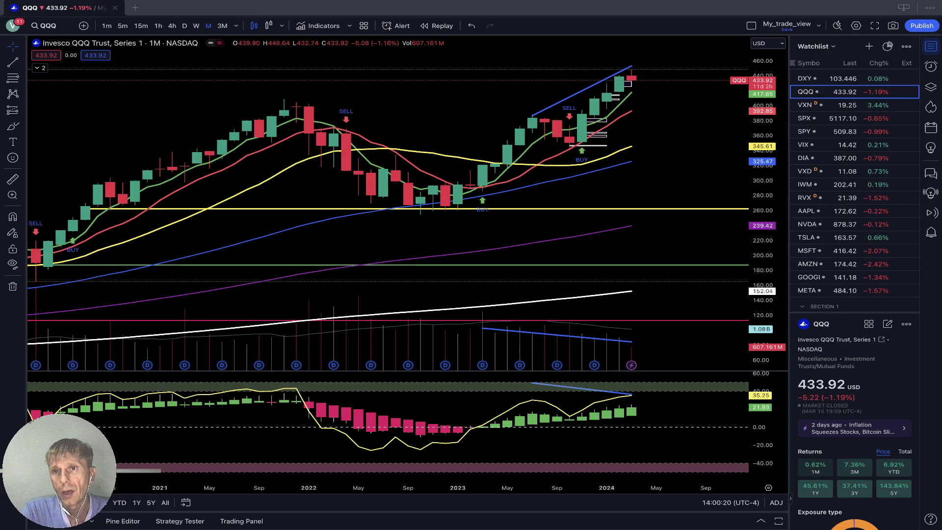
left_click(835, 79)
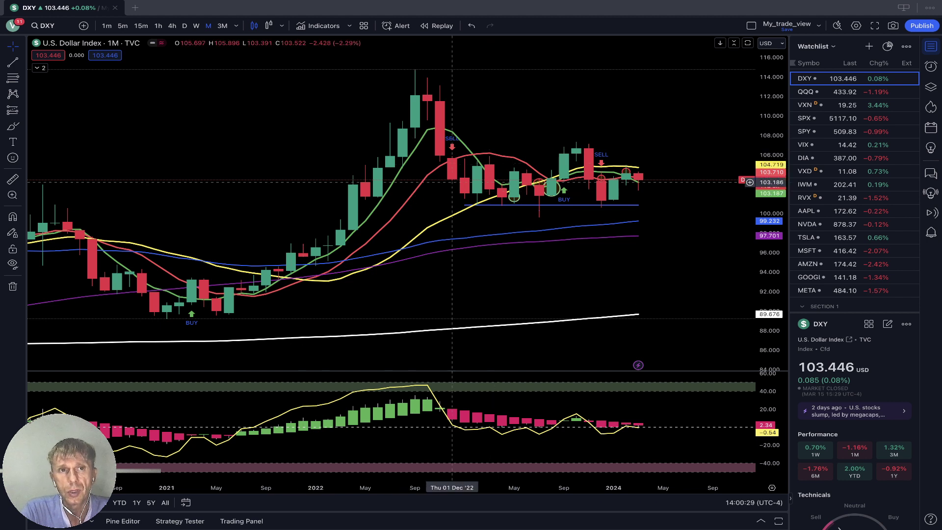
left_click(184, 25)
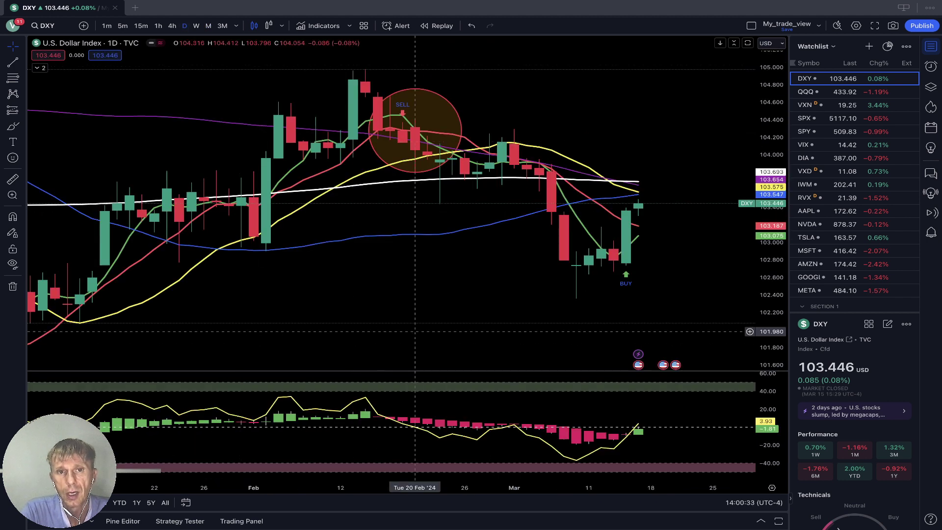
- Examine the daily DXY history from December 2023 to March 2024 around the circled crossovers and buy and sell signals
left_click_drag(415, 333, 654, 337)
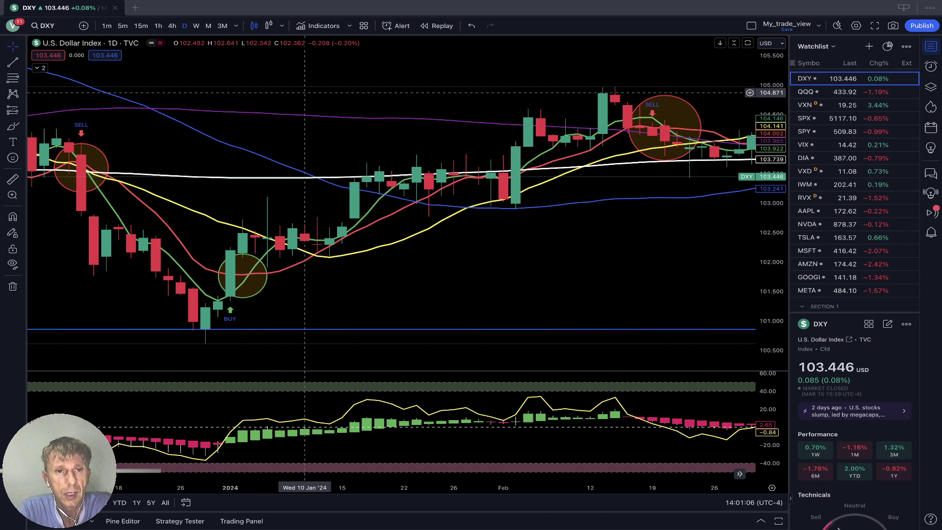
left_click_drag(304, 92, 363, 91)
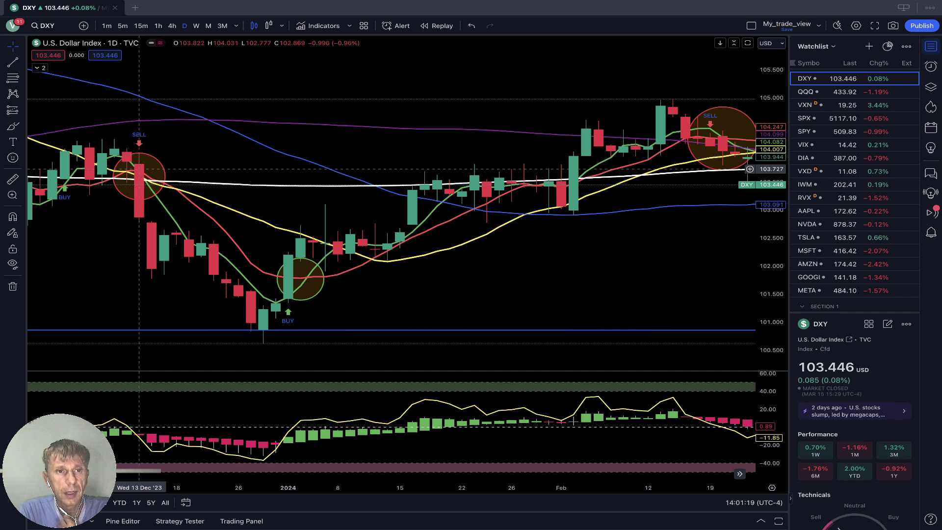
left_click(140, 170)
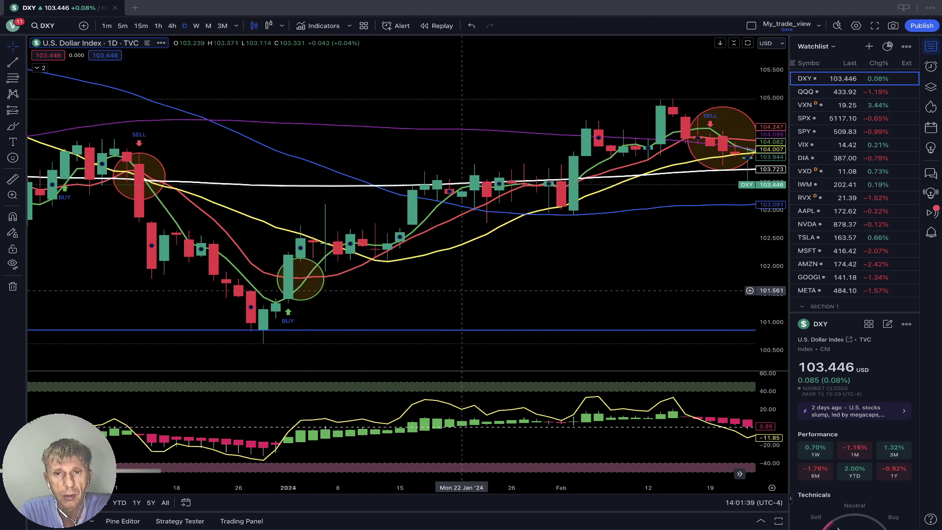
scroll(338, 295, "right", 5)
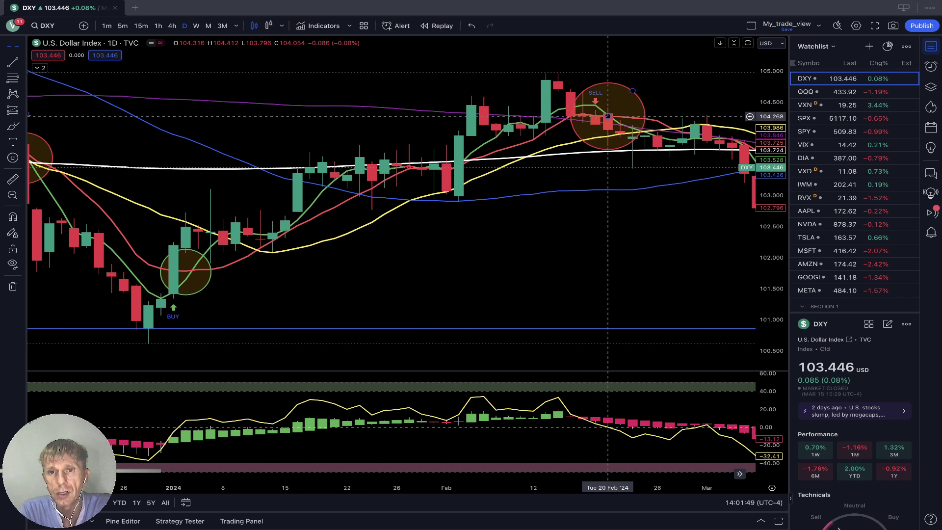
scroll(620, 137, "right", 5)
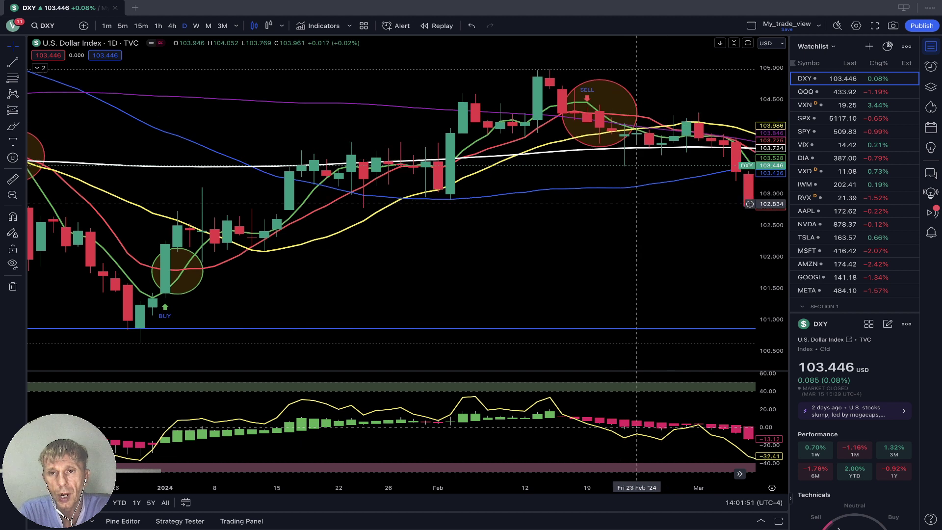
scroll(501, 198, "right", 3)
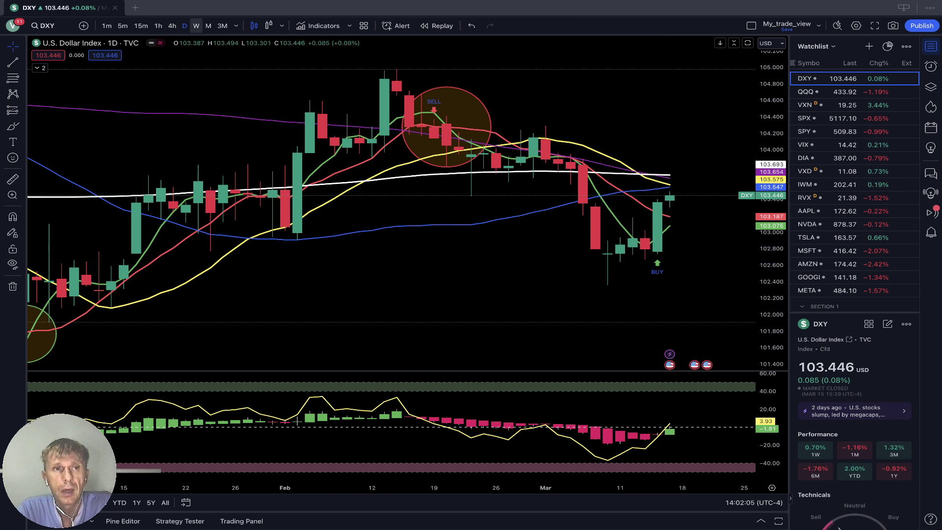
- Review the DXY chart on the weekly, monthly and 3-month timeframes
left_click(197, 26)
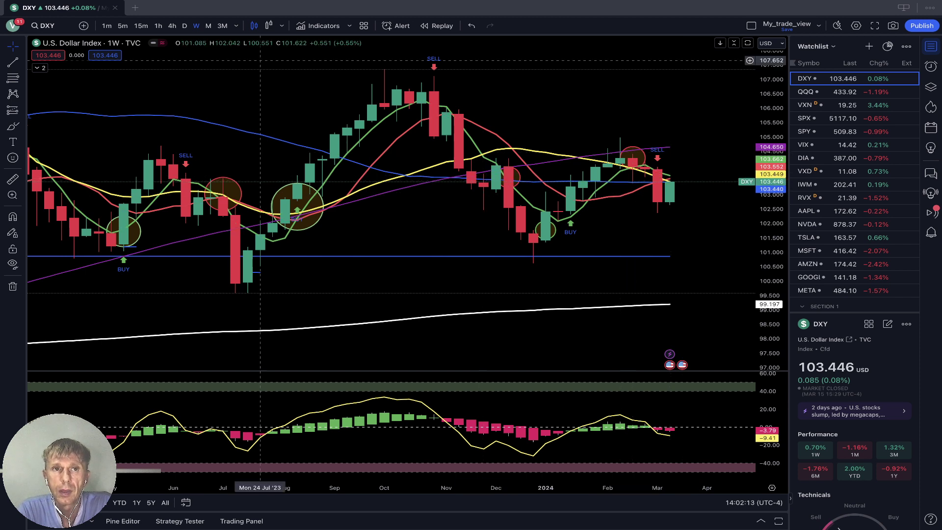
left_click(208, 26)
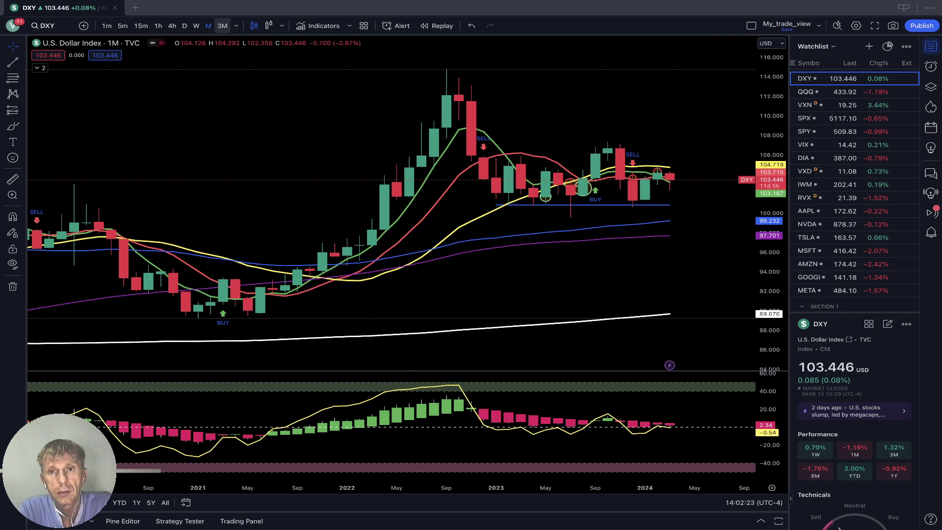
left_click(223, 25)
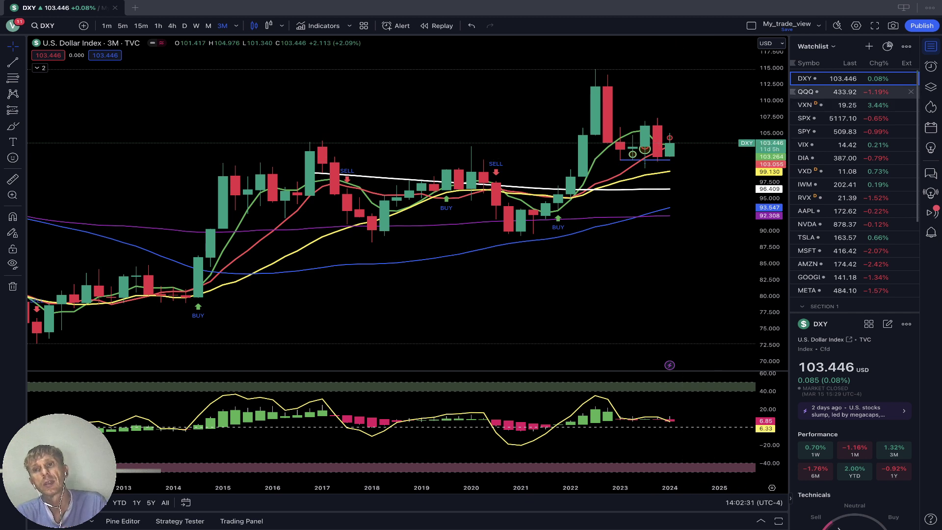
- Show QQQ on the 3-month chart and move the start of the price trend line back to July 2021 at about 401
left_click(830, 92)
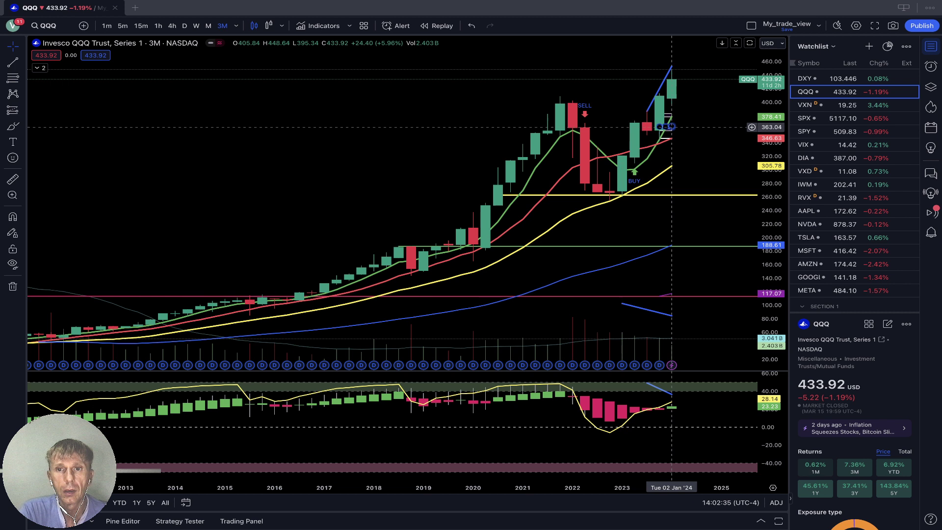
left_click_drag(647, 111, 548, 100)
double_click(548, 101)
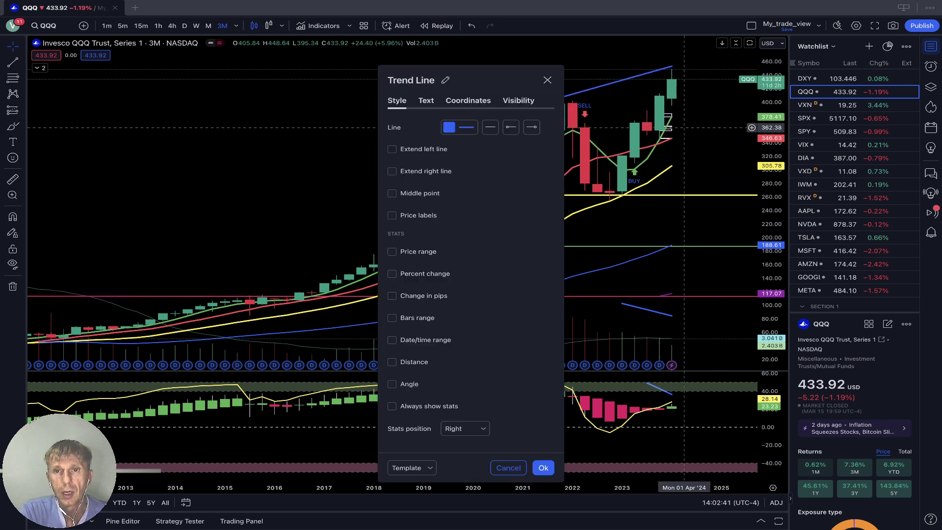
key("Escape")
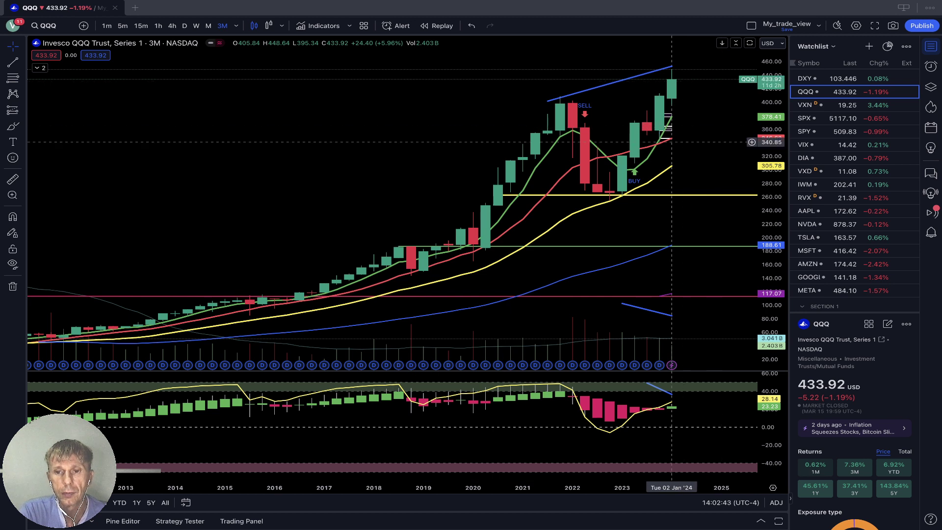
- Adjust the trend line in the lower indicator pane to run from October 2021 at about 49.7 to January 2024 at about 27.6
left_click_drag(647, 382, 560, 382)
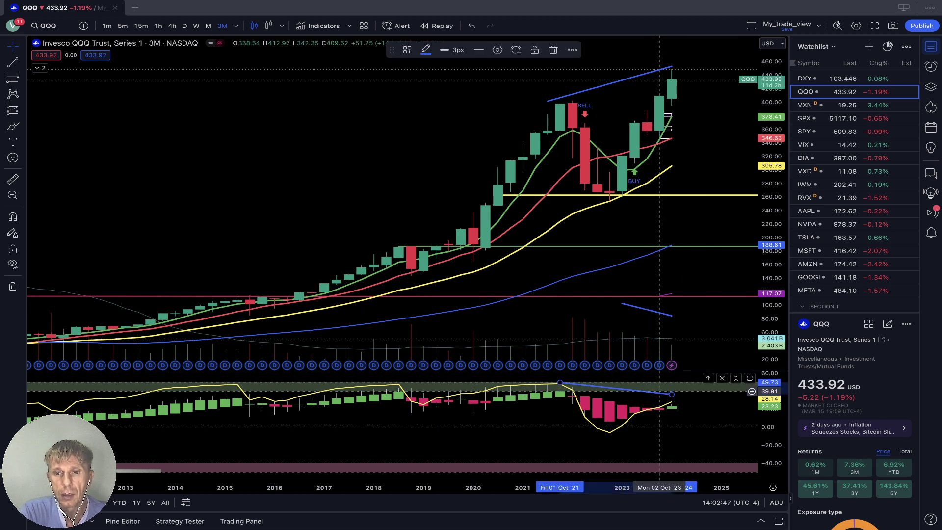
left_click_drag(672, 394, 672, 402)
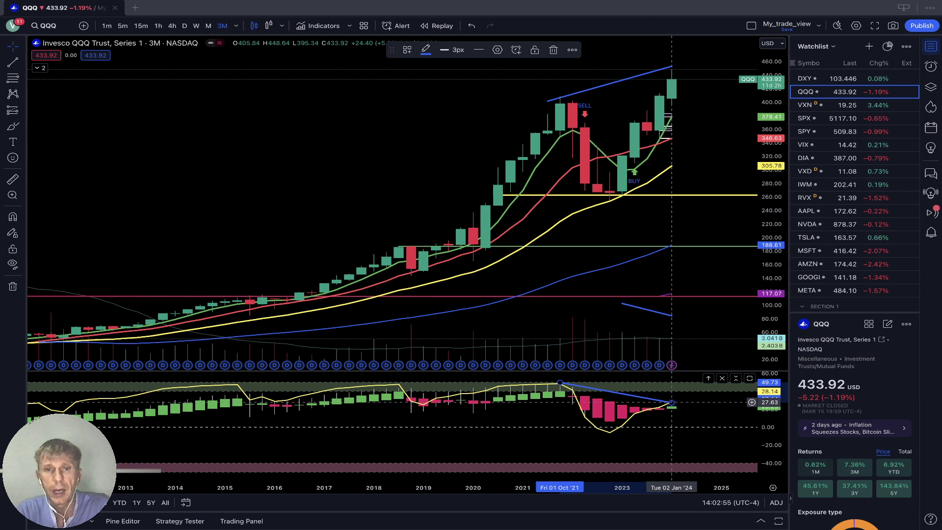
- Examine the QQQ 3-month history from the 2000 peak through the circled 2008 sell signal to the 2024 price and indicator divergence
left_click_drag(411, 146, 364, 146)
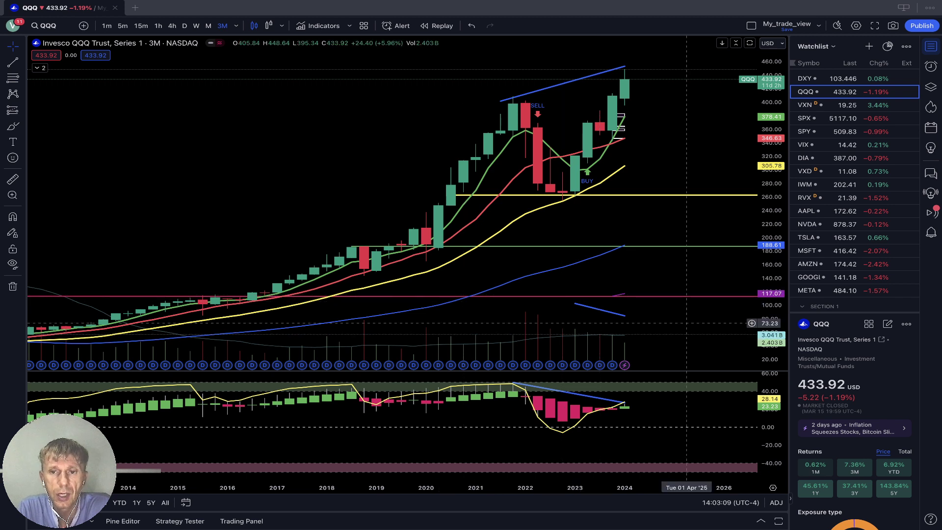
scroll(580, 314, "right", 5)
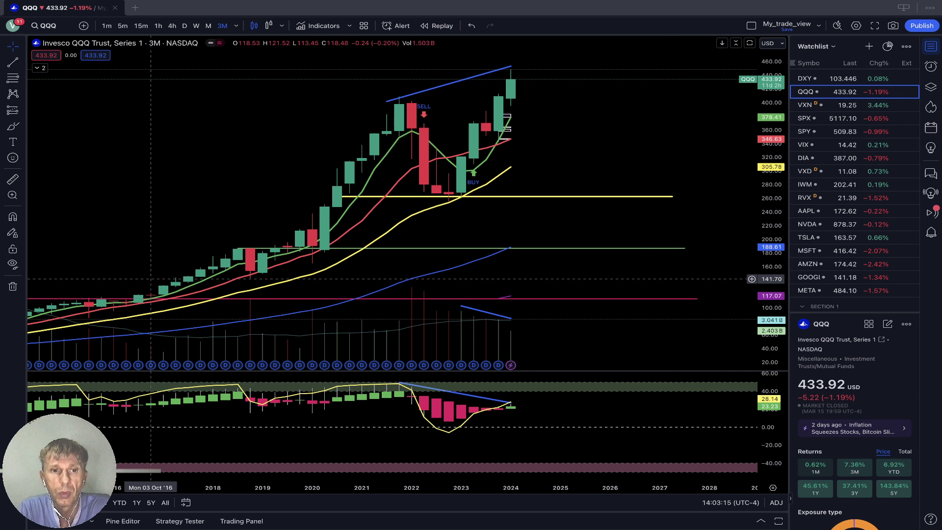
scroll(417, 278, "left", 10)
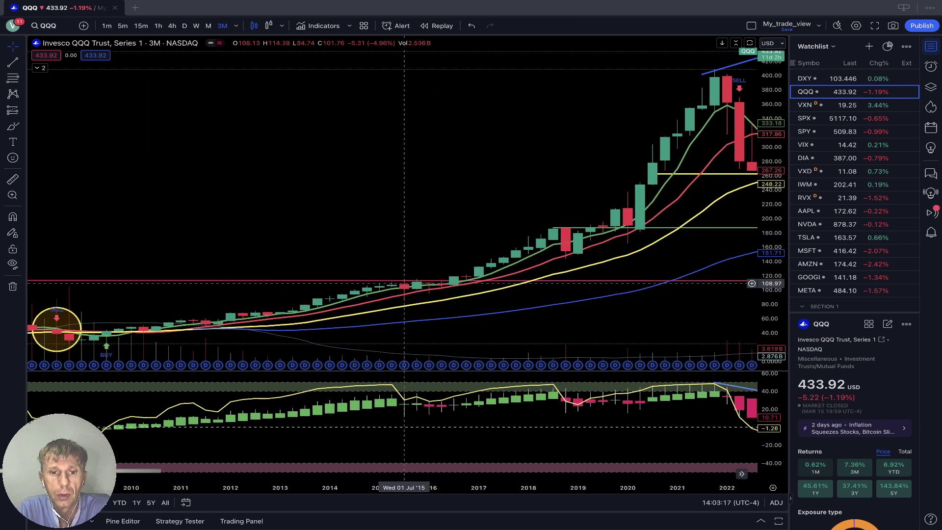
scroll(405, 283, "left", 10)
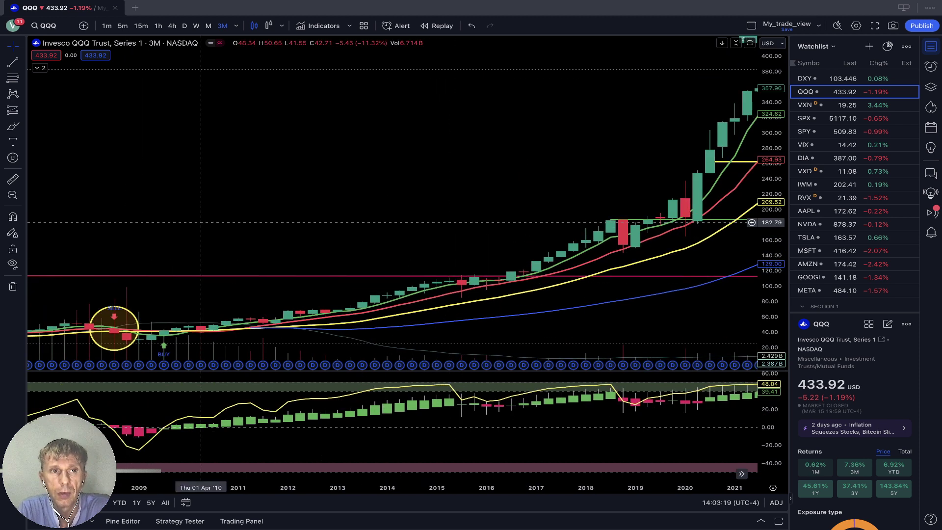
scroll(214, 103, "left", 8)
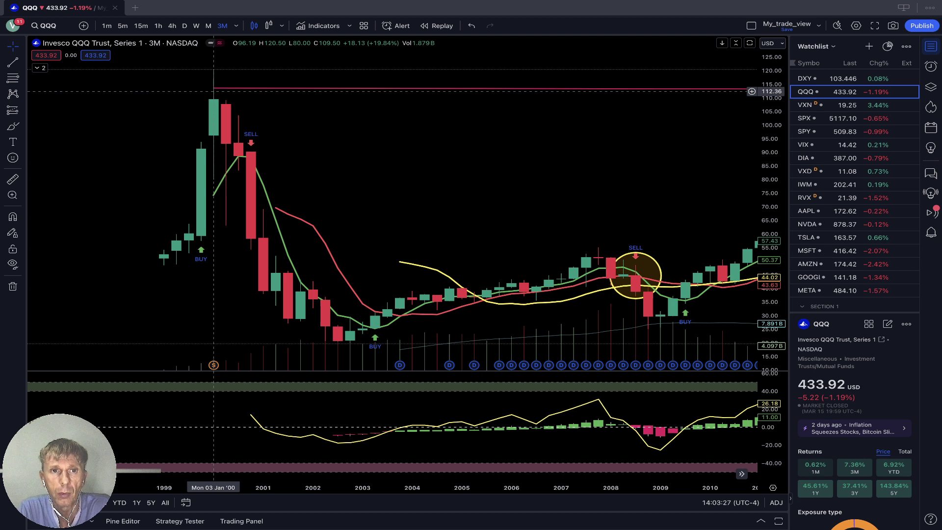
scroll(420, 142, "right", 8)
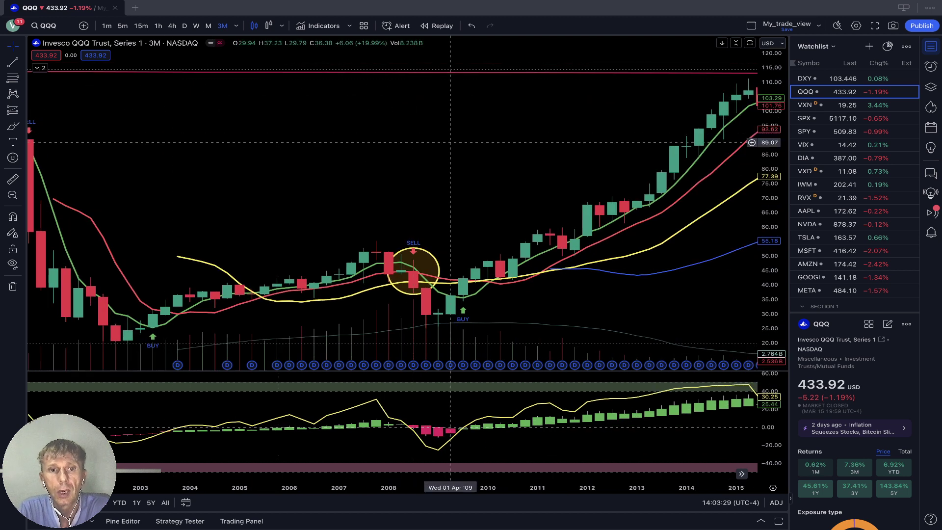
scroll(451, 142, "right", 3)
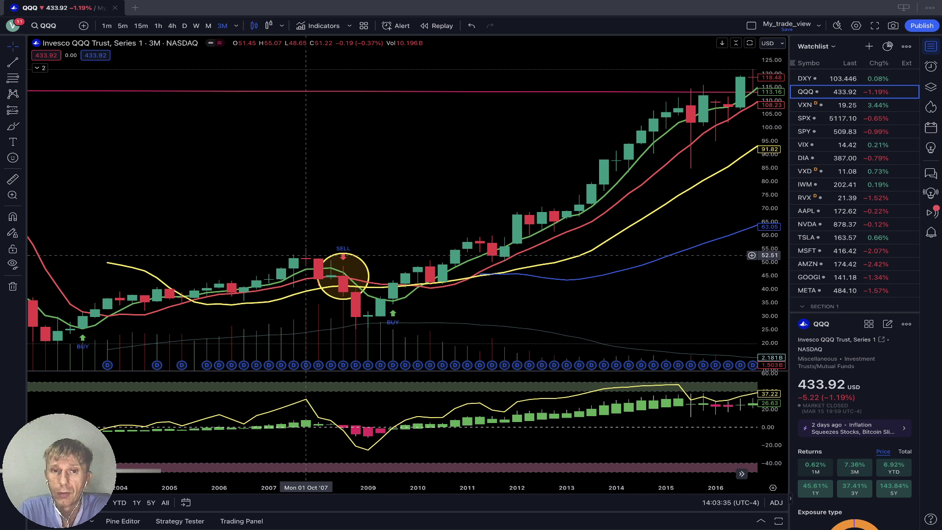
left_click_drag(418, 229, 127, 112)
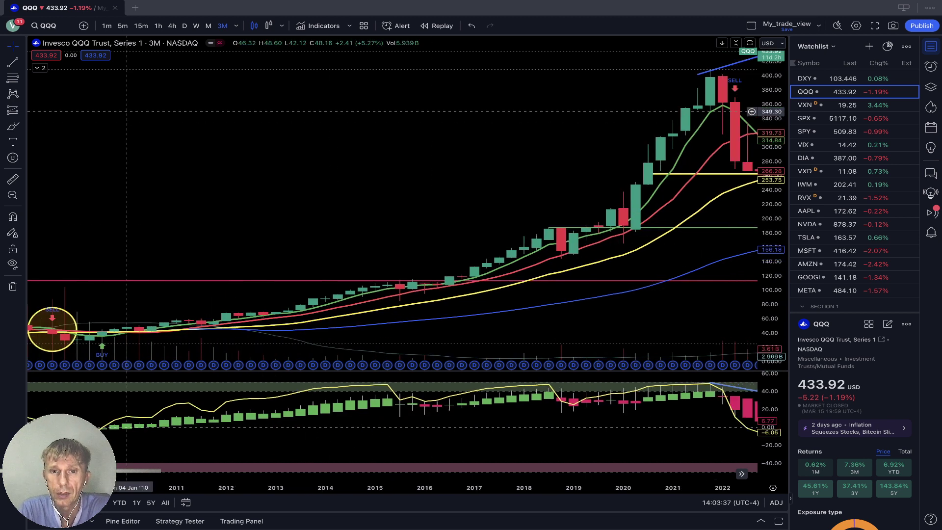
left_click_drag(450, 246, 377, 248)
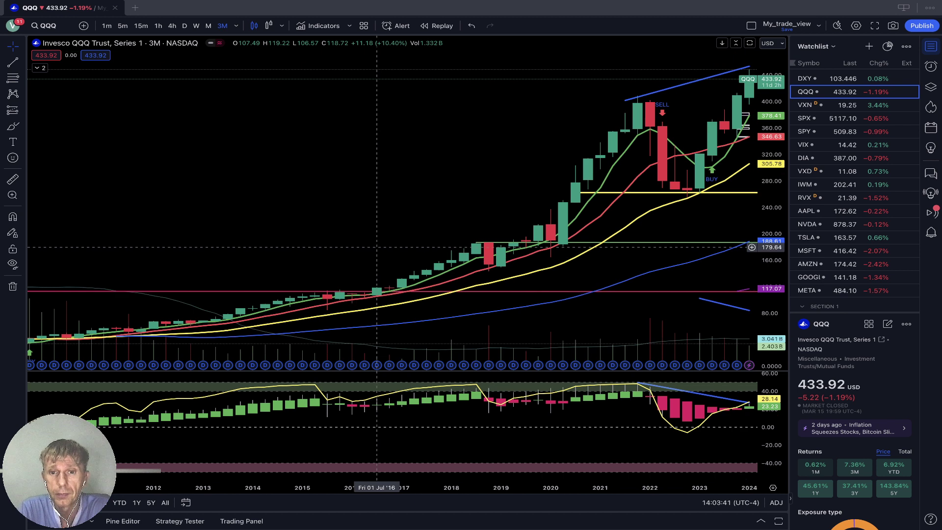
left_click_drag(480, 310, 392, 309)
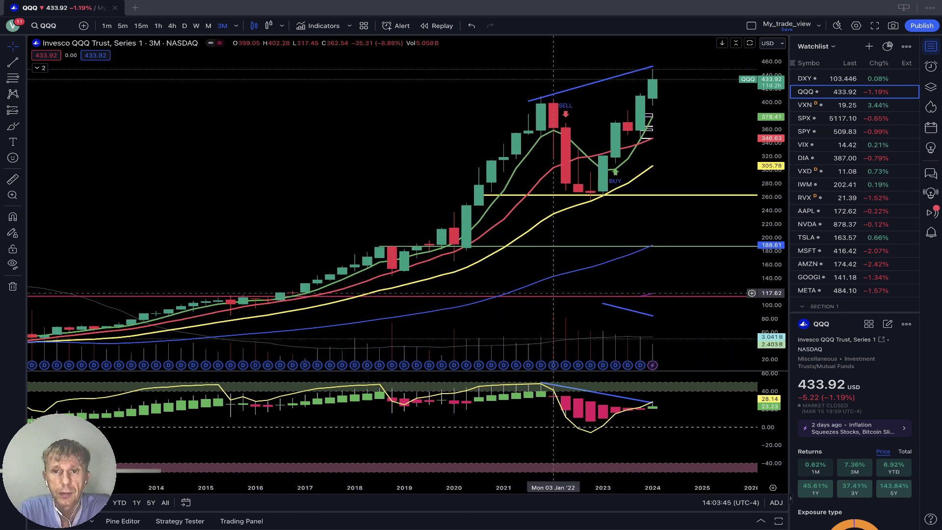
left_click_drag(380, 206, 279, 206)
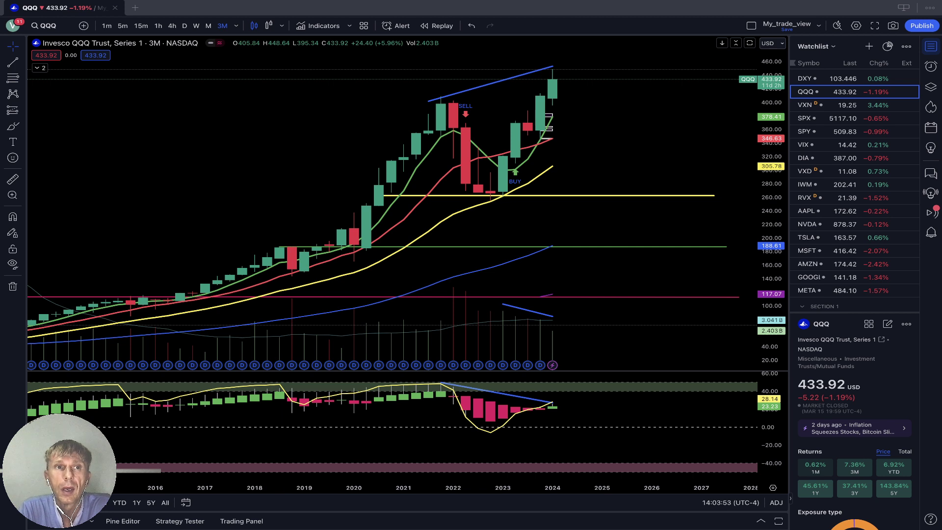
- On the monthly QQQ chart, extend the price trend line to June 2024 and the indicator trend line to April 2024 at about 34
left_click(208, 26)
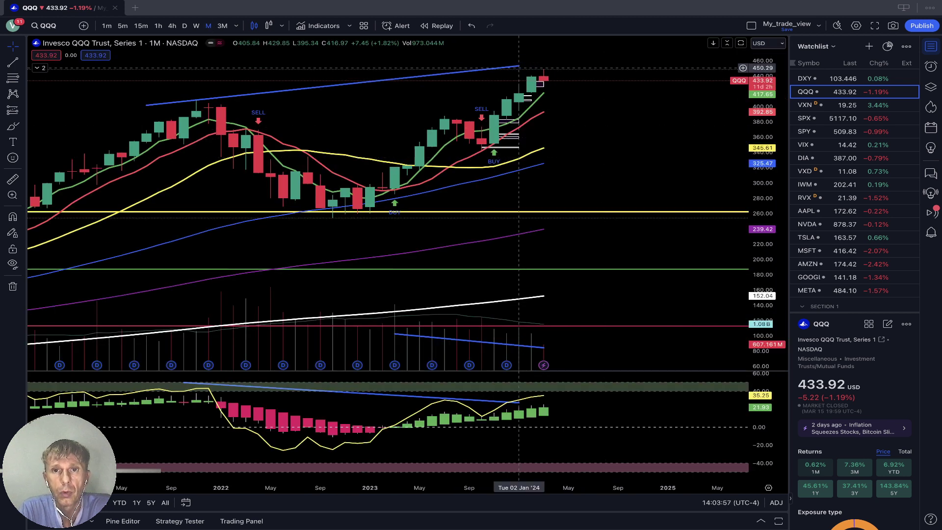
left_click_drag(519, 65, 581, 66)
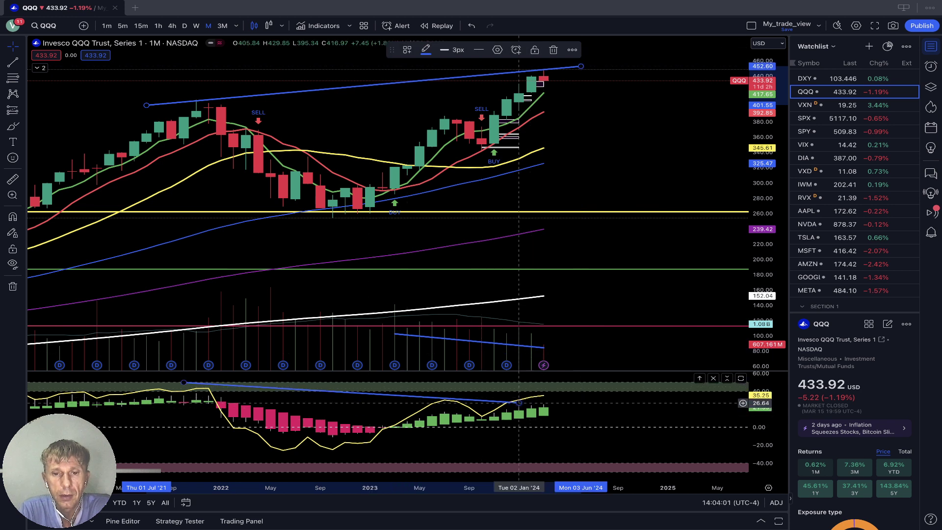
left_click(540, 396)
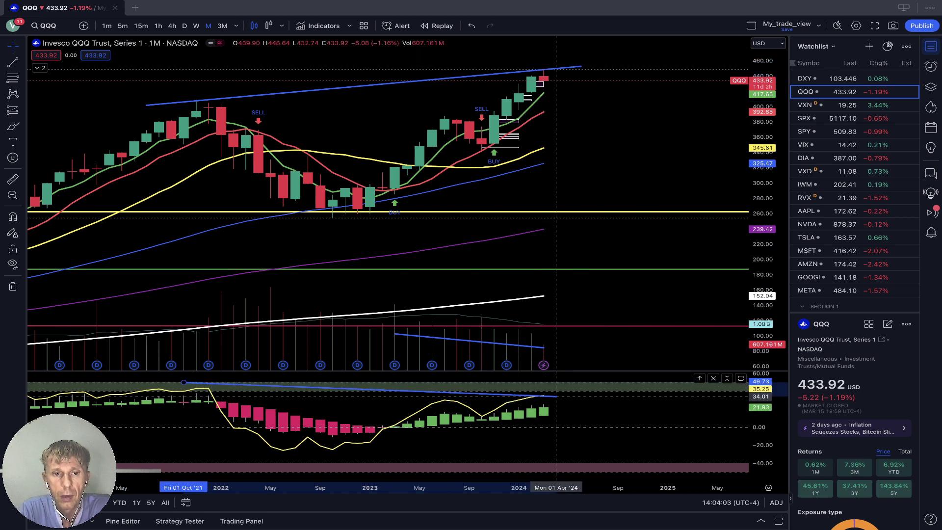
- Reset the indicator trend line on the monthly QQQ chart to run from October 2021 at about 46.8 to April 2024 at about 38.4
left_click(554, 393)
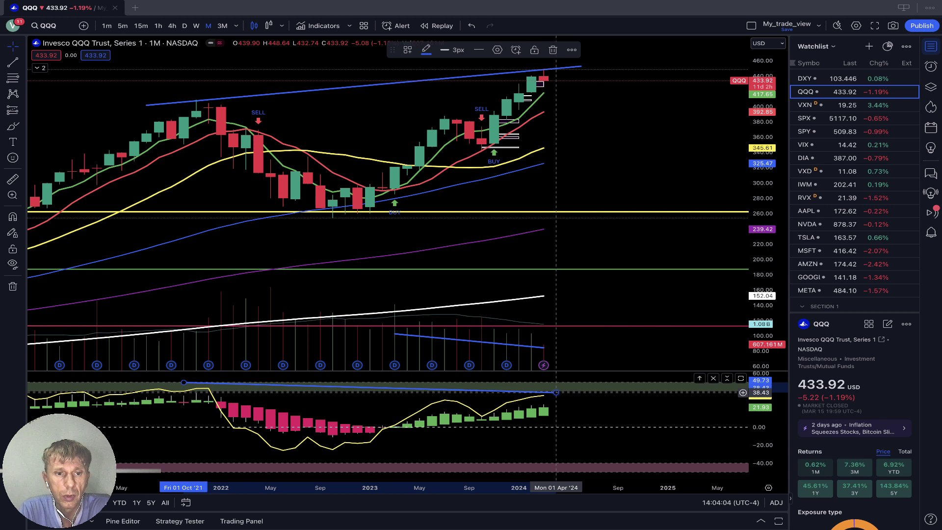
left_click_drag(183, 382, 183, 385)
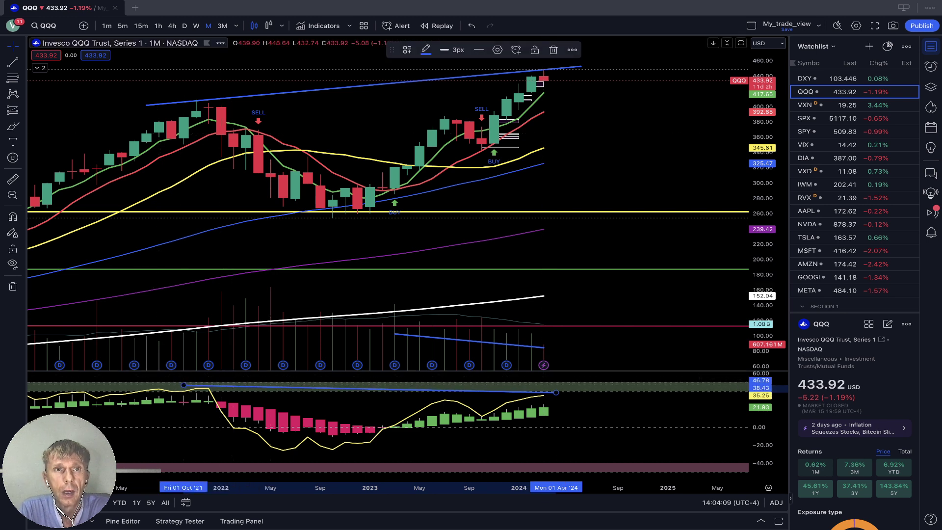
- Examine the weekly QQQ chart, comparing price and indicator against their trend lines from mid-2023 to March 2024
left_click(196, 25)
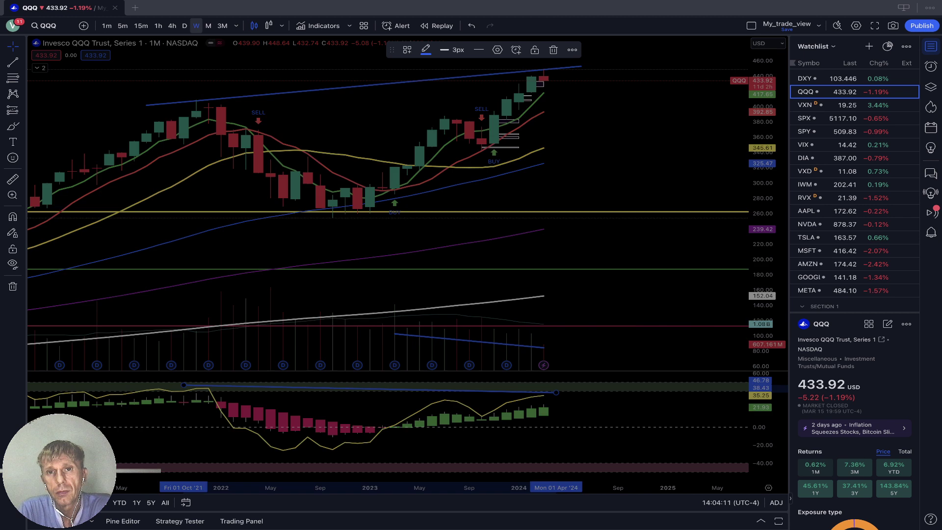
scroll(667, 193, "left", 2)
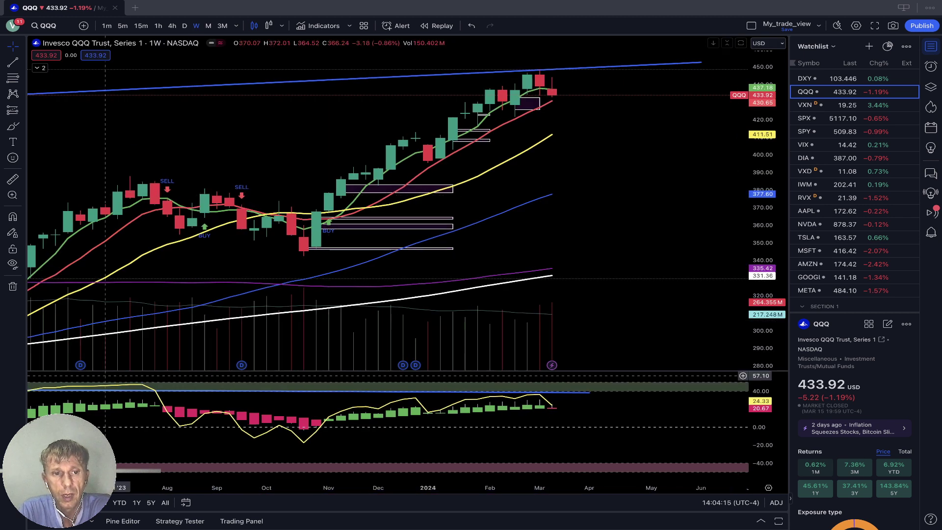
scroll(105, 382, "left", 5)
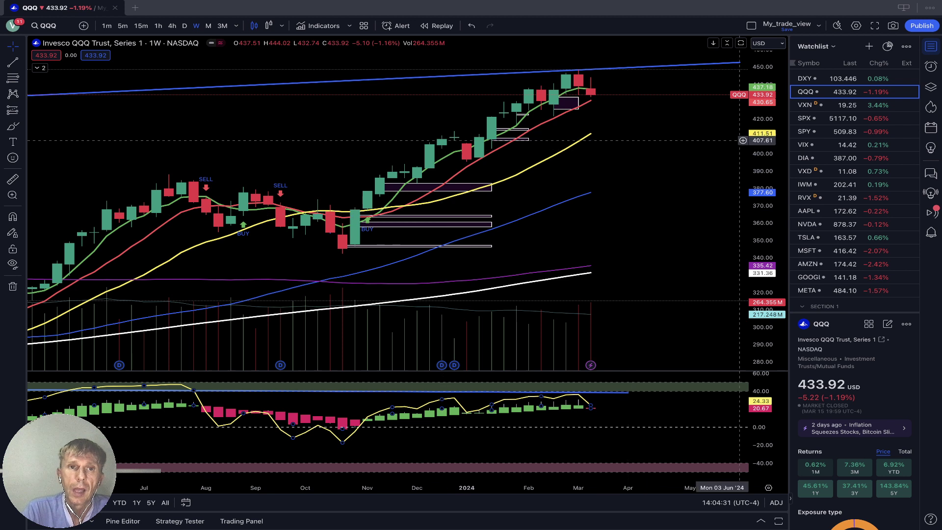
- Show SPX on the monthly chart and move the start of the price trend line back to January 2022 at about 4841
left_click(830, 118)
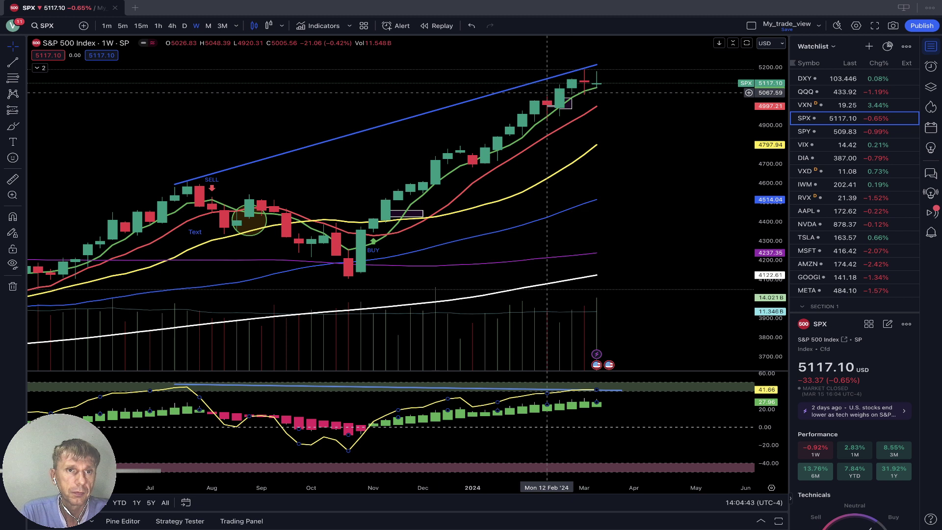
left_click(208, 25)
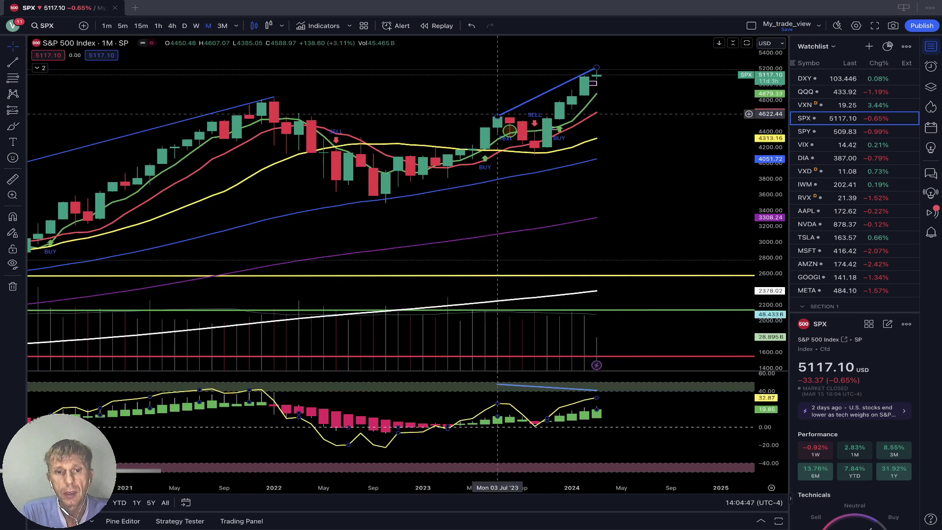
left_click_drag(498, 115, 274, 97)
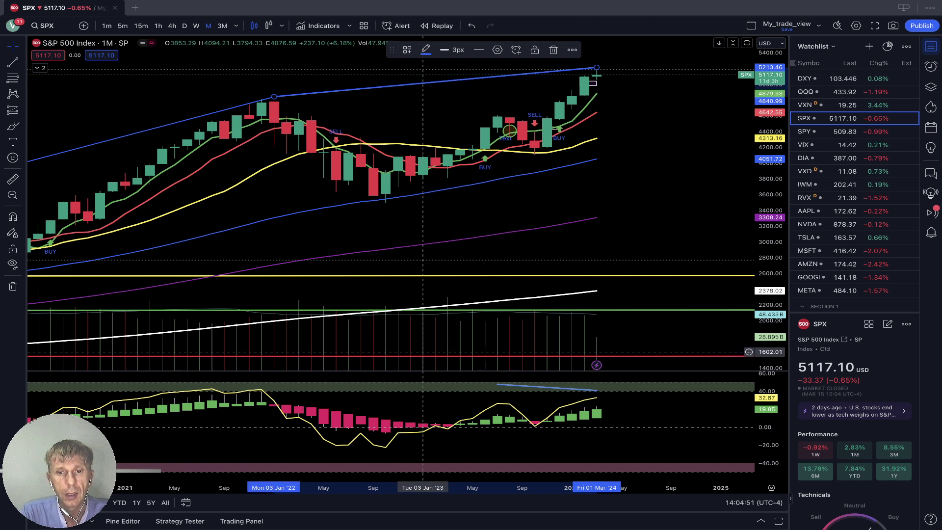
- Adjust the SPX indicator trend line to run from November 2021 at about 44.3 down to the March 2024 indicator level
left_click_drag(497, 384, 249, 388)
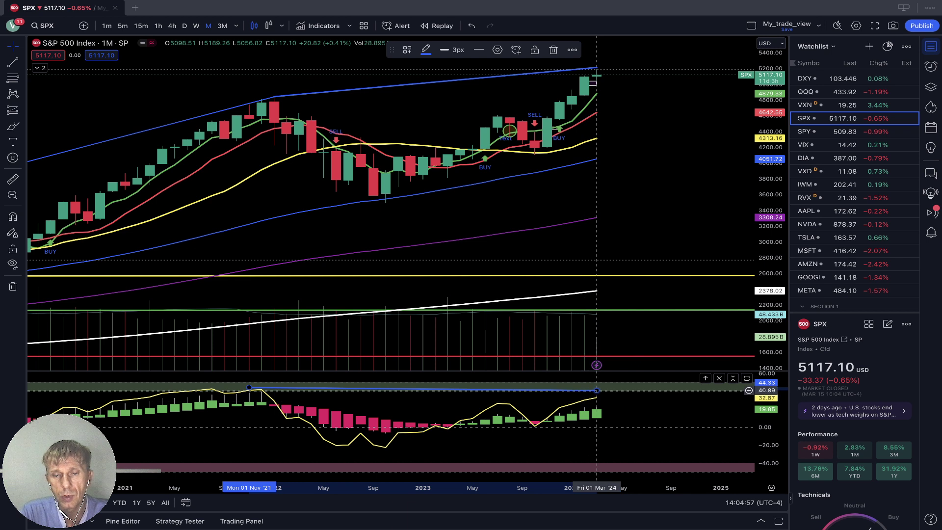
left_click_drag(597, 390, 596, 395)
left_click(324, 244)
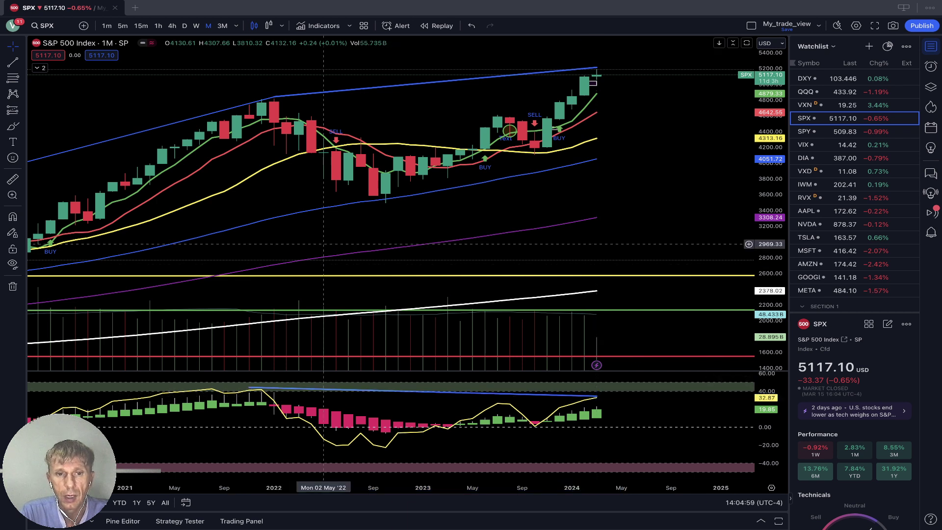
- Examine the monthly SPX history from the 2020 sell signal to the 2024 high against the price and indicator trend lines
left_click_drag(323, 244, 453, 240)
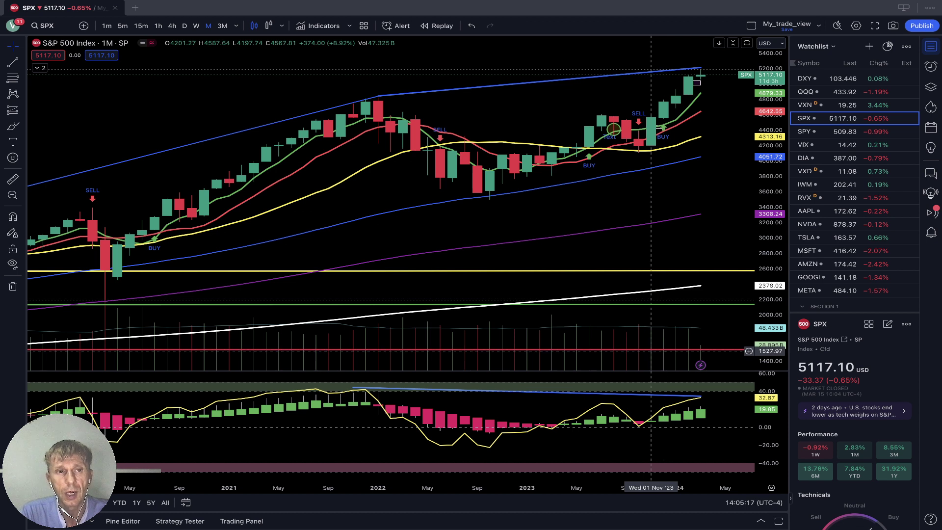
left_click_drag(190, 147, 190, 92)
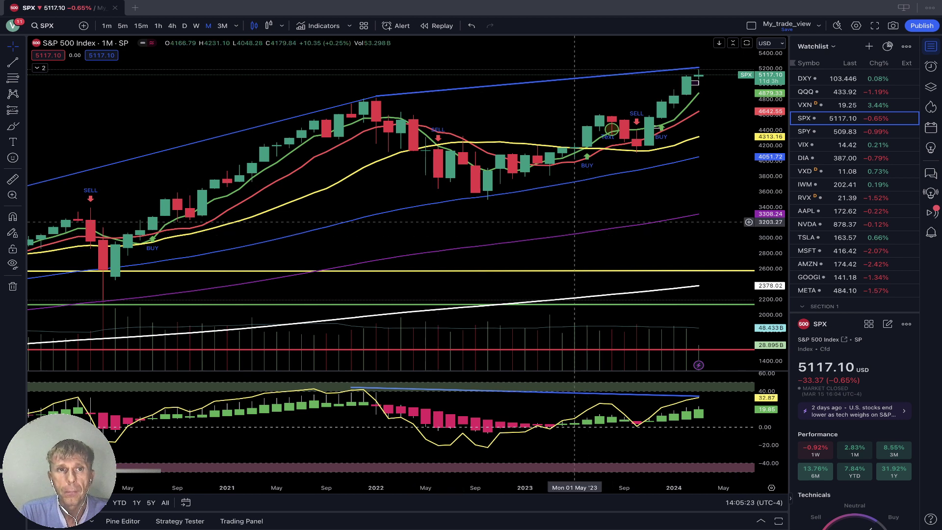
left_click_drag(569, 224, 525, 223)
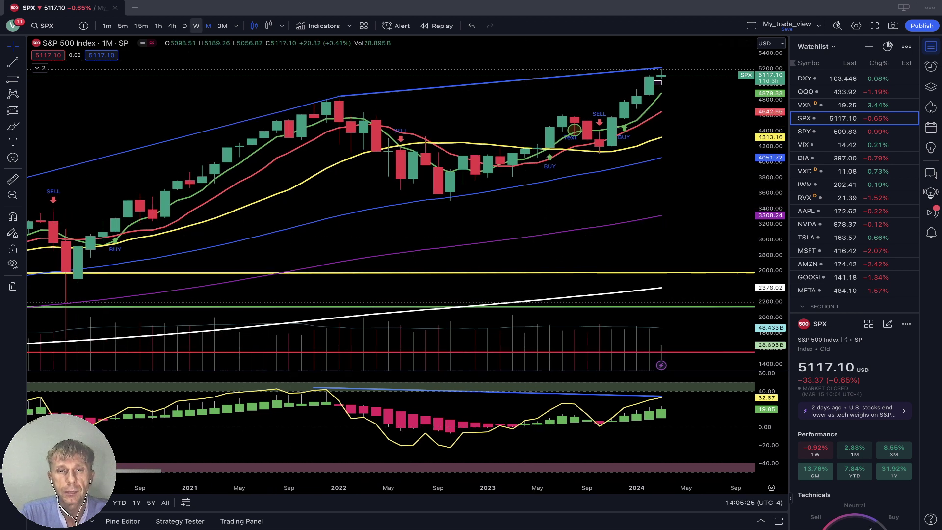
- On the weekly SPX chart, shift the whole indicator trend line so it ends on 15 April 2024 at about 41.4
left_click(196, 26)
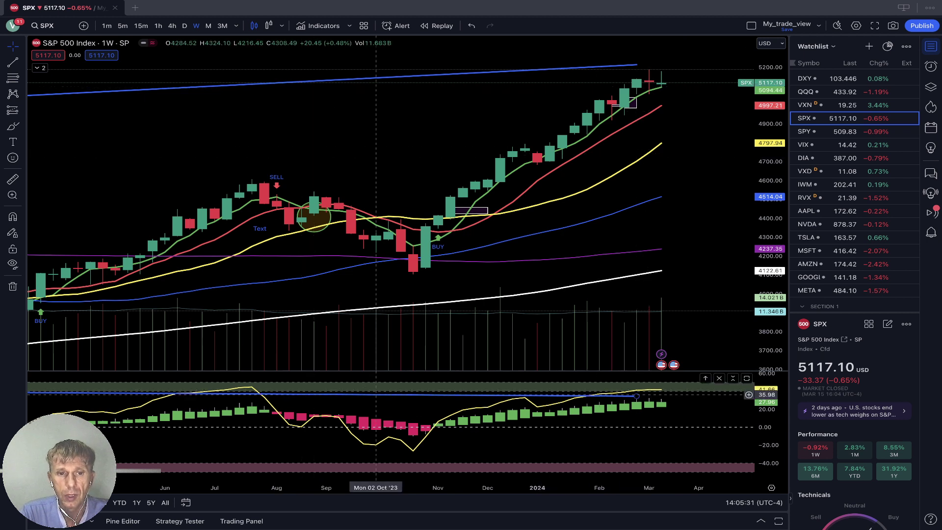
left_click(376, 394)
mouse_move(376, 394)
left_mouse_down()
mouse_move(438, 380)
mouse_move(450, 390)
left_mouse_up()
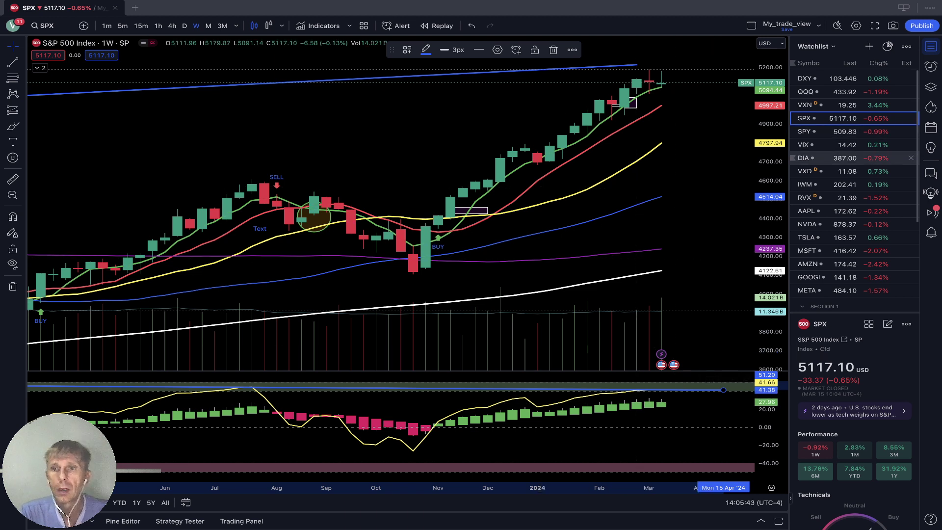
- Compare the weekly charts of DIA and VIX, finishing on DIA
left_click(829, 158)
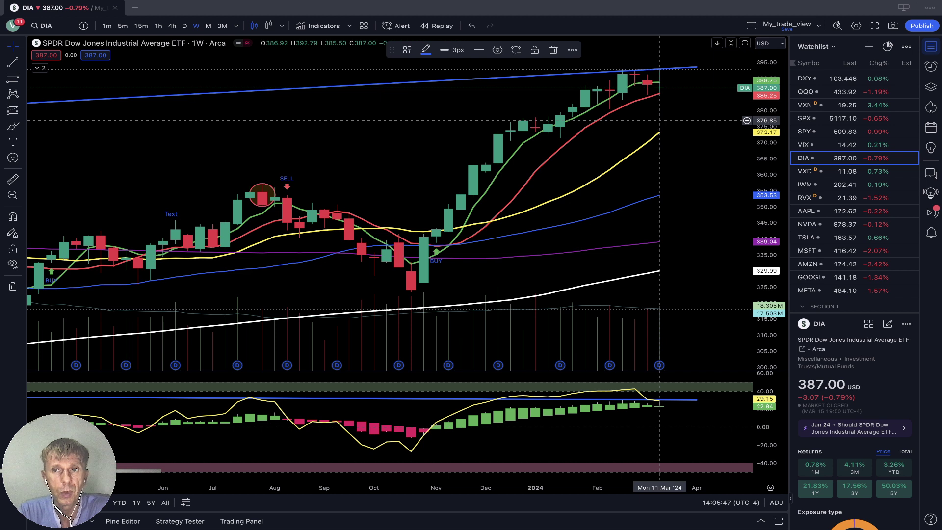
left_click(810, 145)
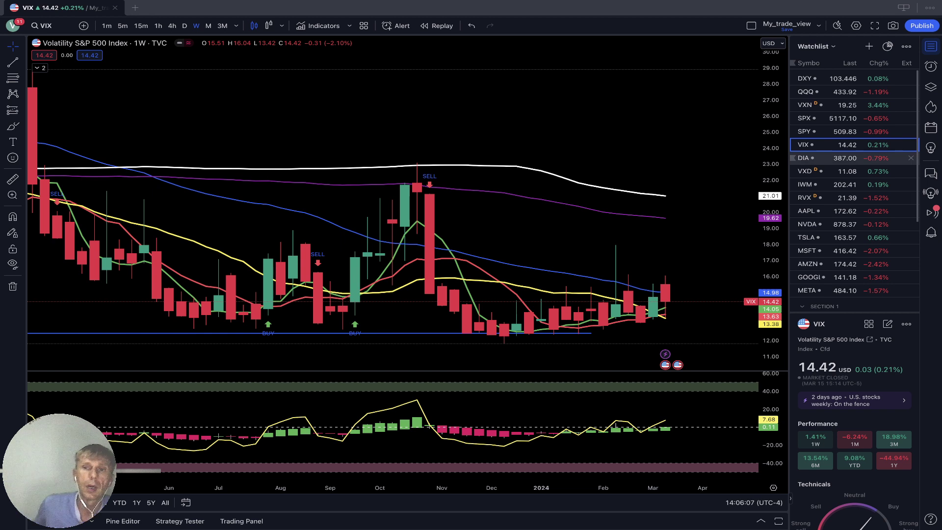
left_click(834, 158)
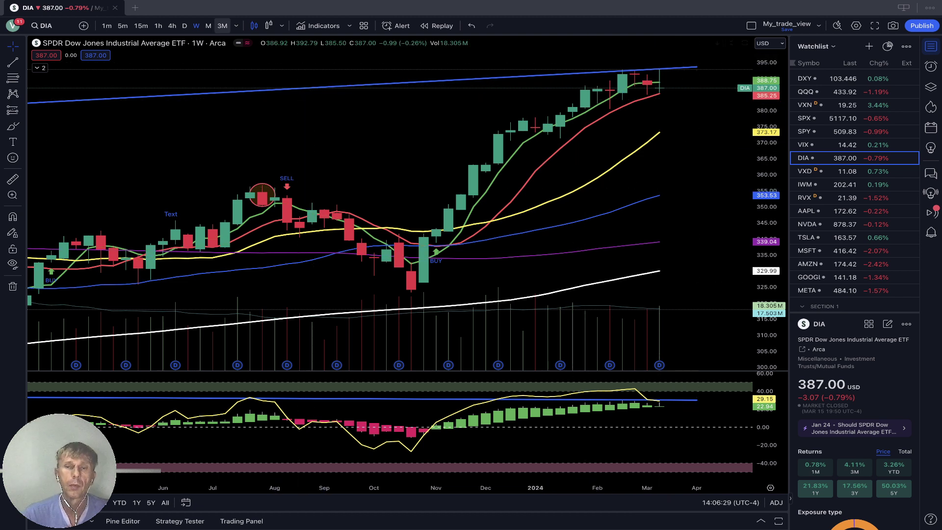
- Examine DIA on the monthly and 3-month charts, from the circled area after the 2007 peak to the 2024 price and indicator divergence
left_click(209, 25)
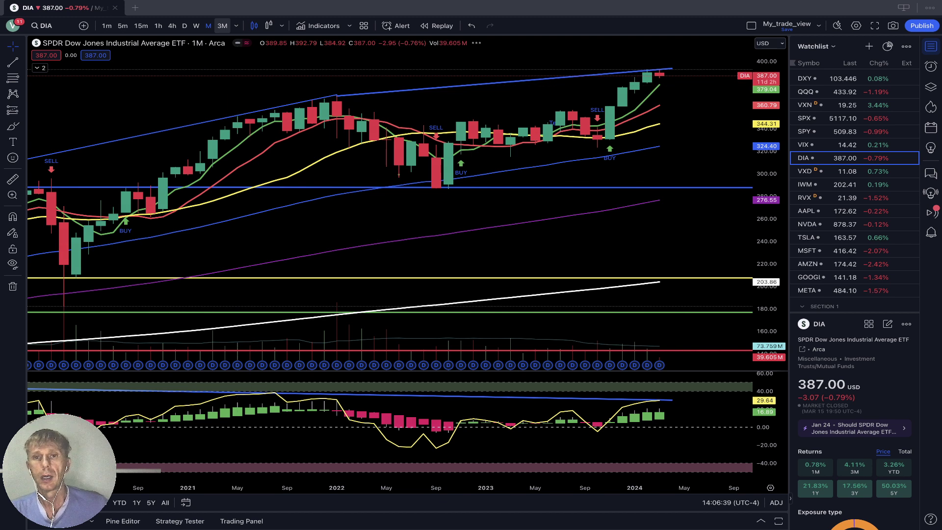
left_click(222, 26)
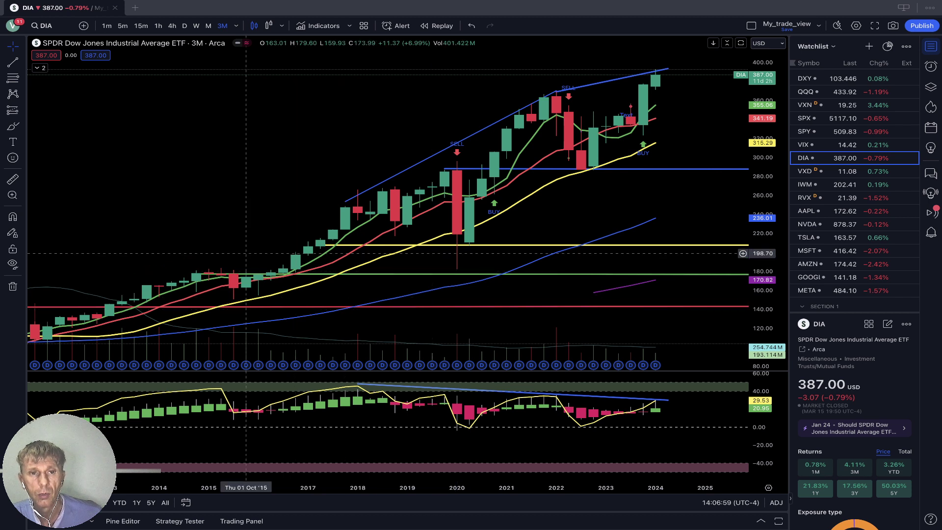
left_click_drag(148, 270, 540, 202)
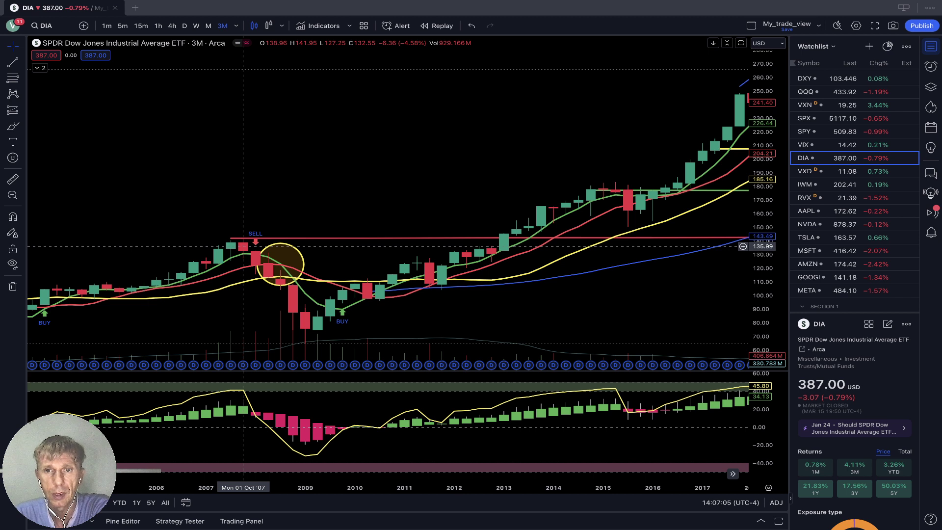
left_click_drag(579, 172, 326, 123)
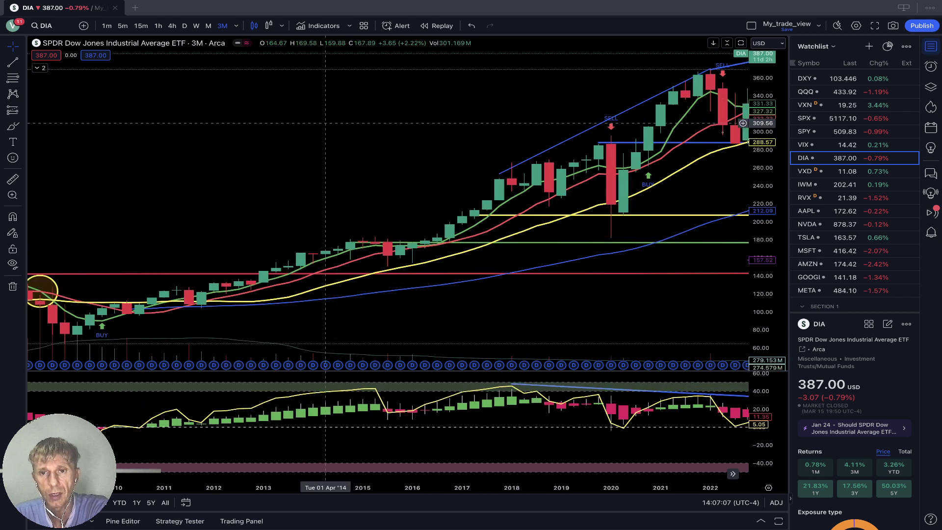
left_click_drag(425, 123, 237, 119)
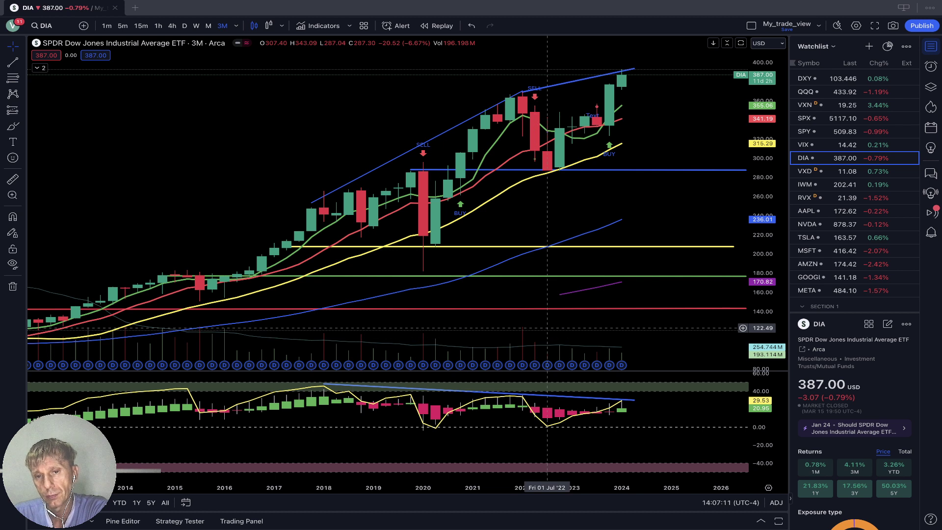
left_click_drag(547, 328, 485, 325)
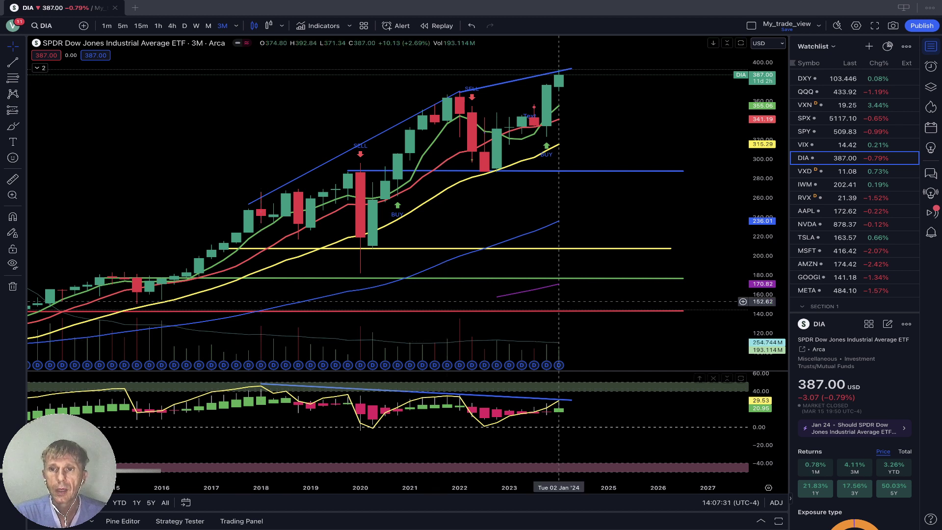
- Examine IWM on the weekly, monthly and 3-month charts, comparing recent price highs with the indicator
left_click(830, 185)
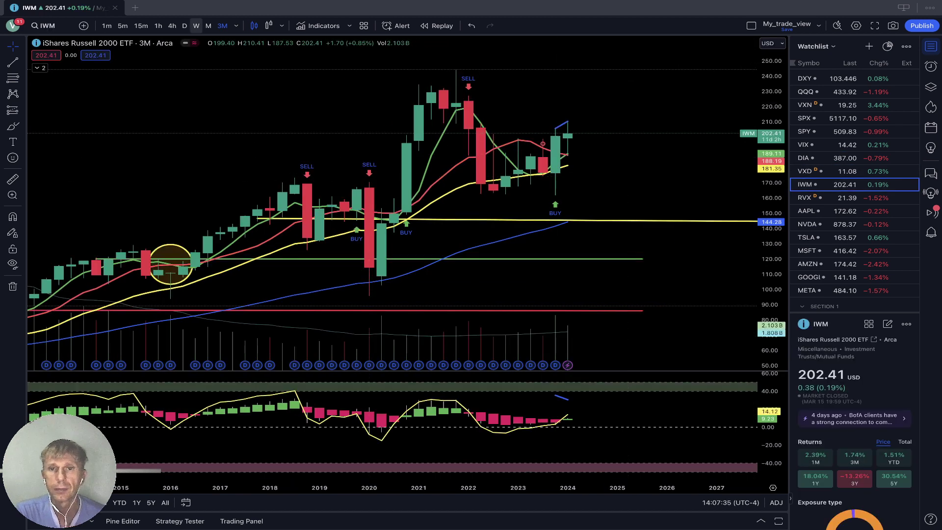
left_click(197, 26)
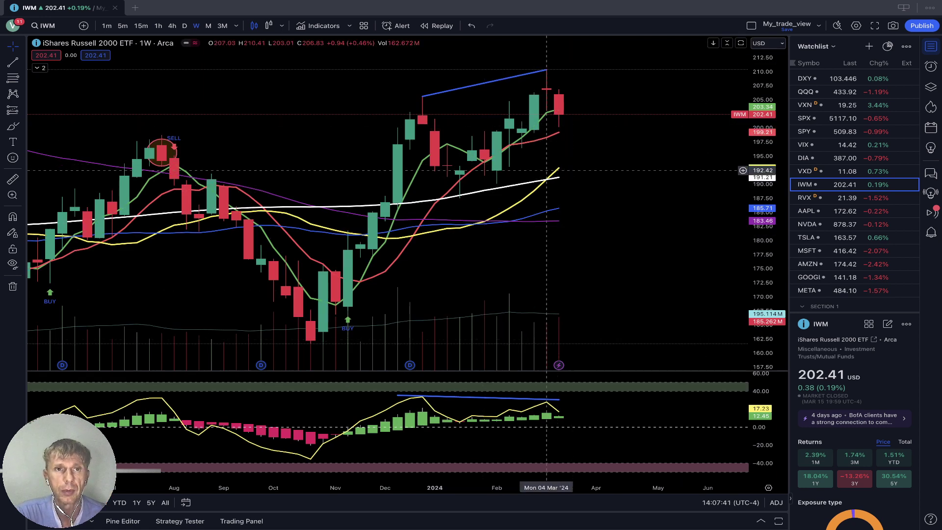
left_click(208, 25)
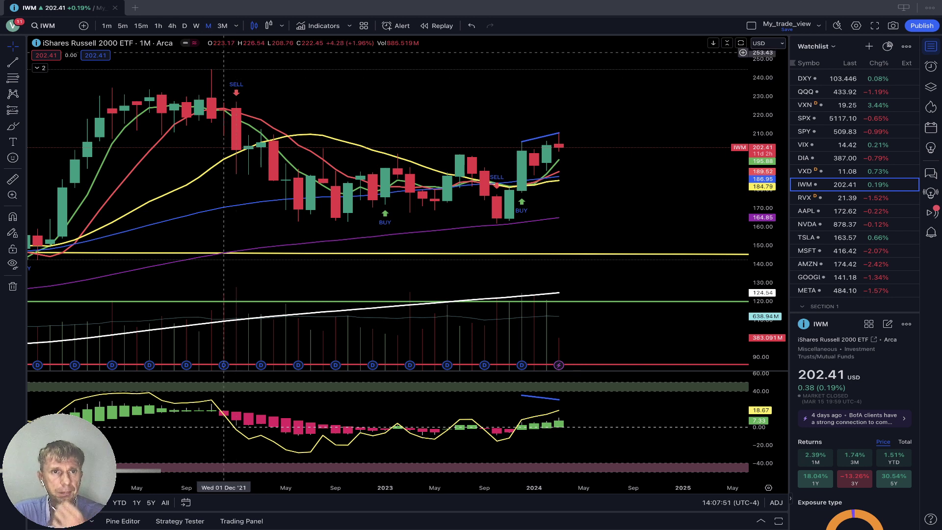
left_click(223, 26)
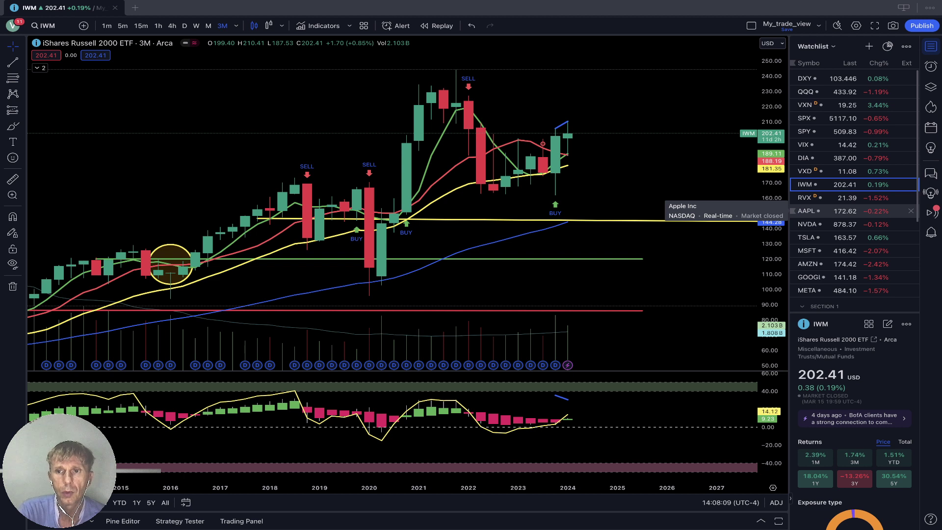
- Open the AAPL chart and examine its signals and trend lines on the weekly timeframe
left_click(806, 210)
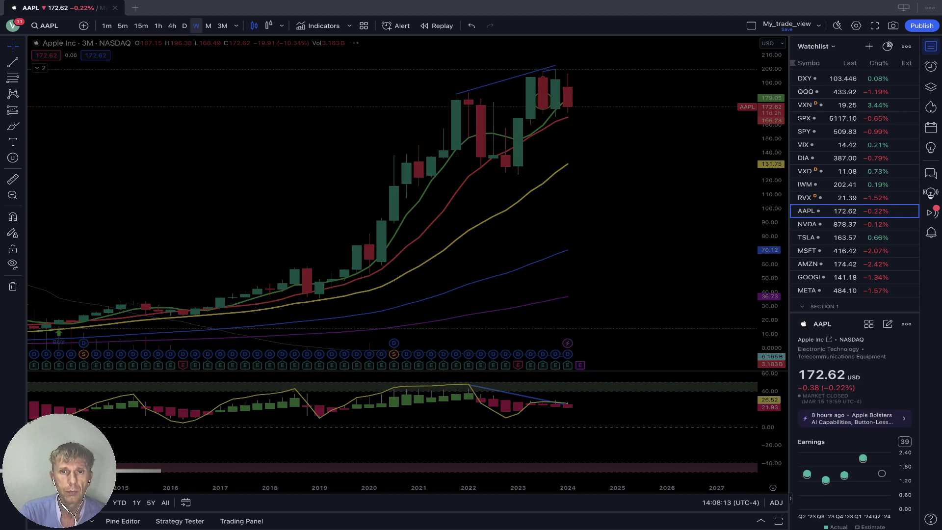
left_click(197, 25)
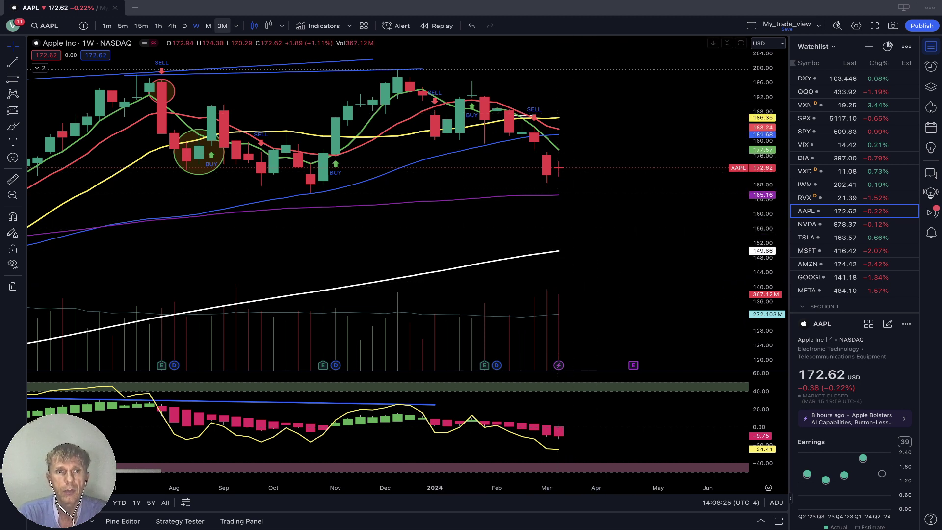
- On the monthly AAPL chart, move the start of the indicator trend line to December 2021 at about 38.4
left_click(208, 26)
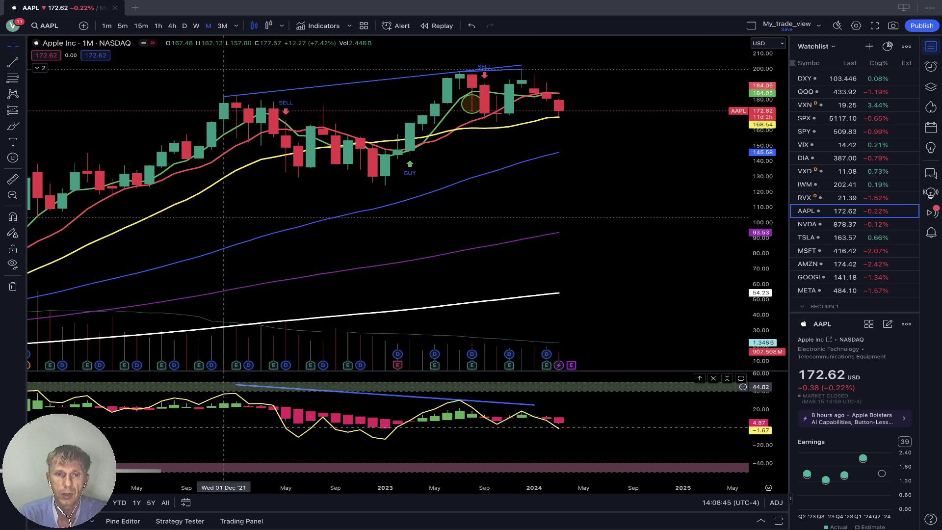
left_click_drag(235, 385, 224, 393)
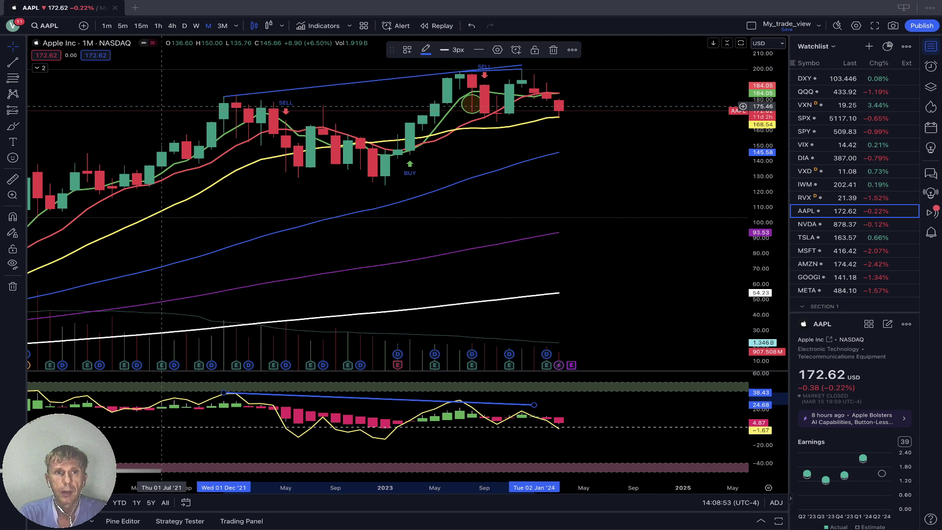
- On the 3-month AAPL chart, set the indicator trend line from January 2022 at about 49.2 to January 2024 at about 28.1
left_click(223, 25)
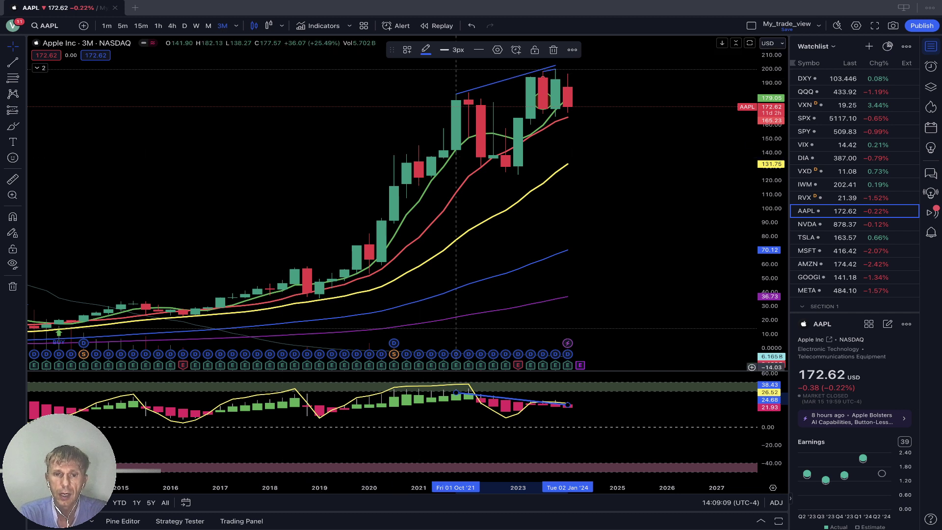
left_click_drag(456, 392, 468, 382)
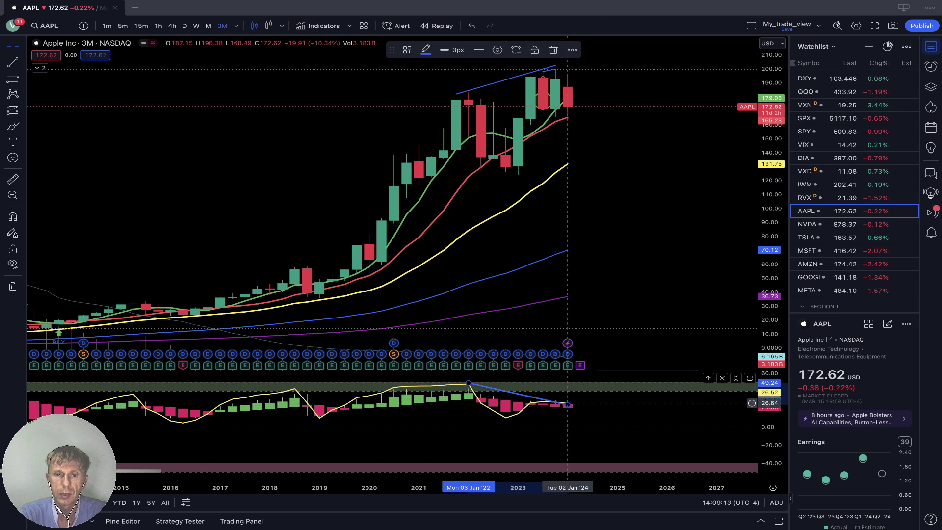
left_click_drag(568, 404, 568, 402)
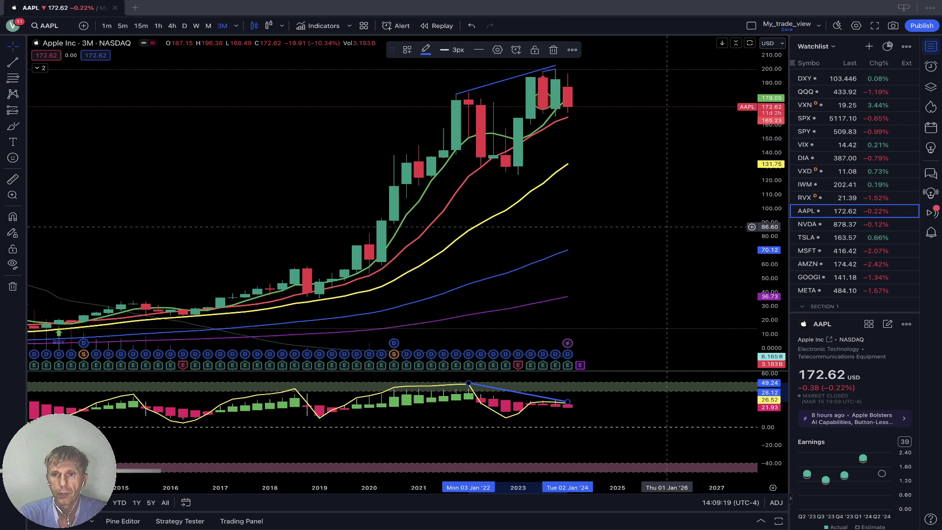
- Open the NVDA chart and examine its price highs and indicator trend line on the weekly and monthly timeframes
left_click(807, 224)
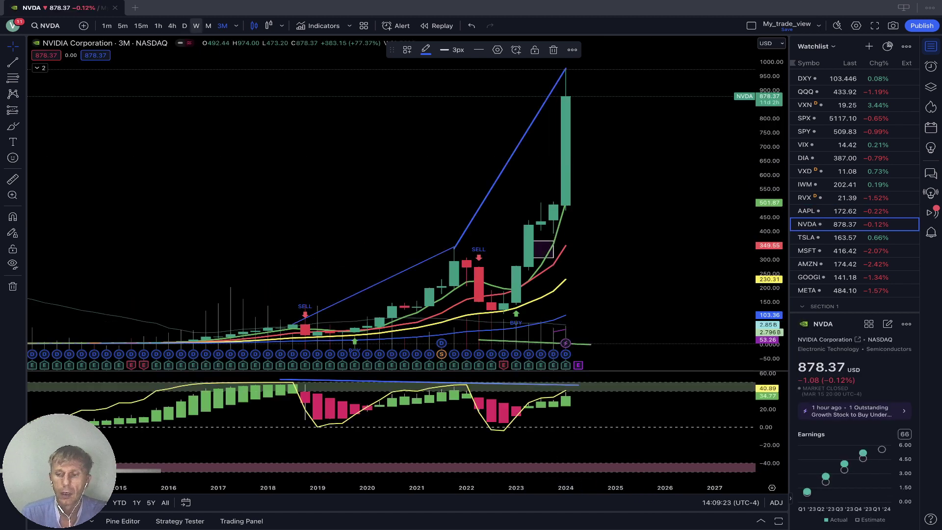
key("w")
key("Return")
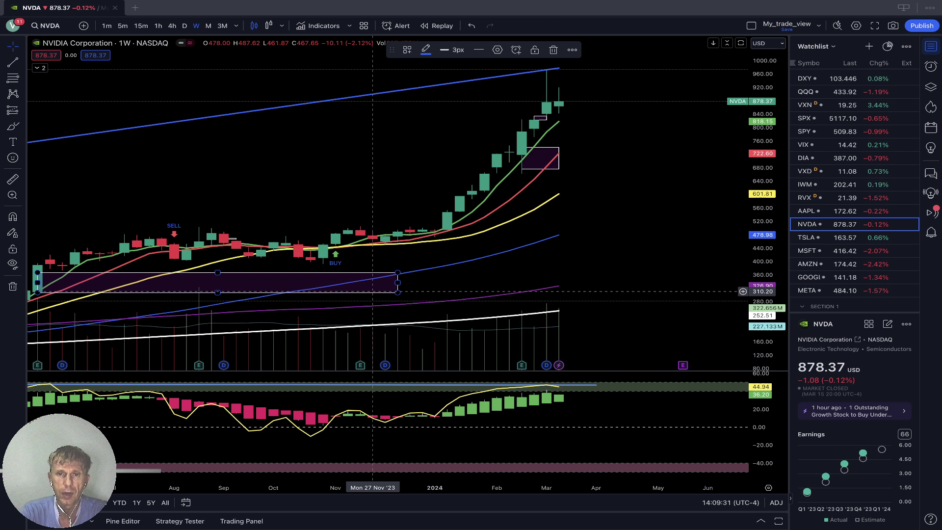
scroll(475, 217, "up", 3)
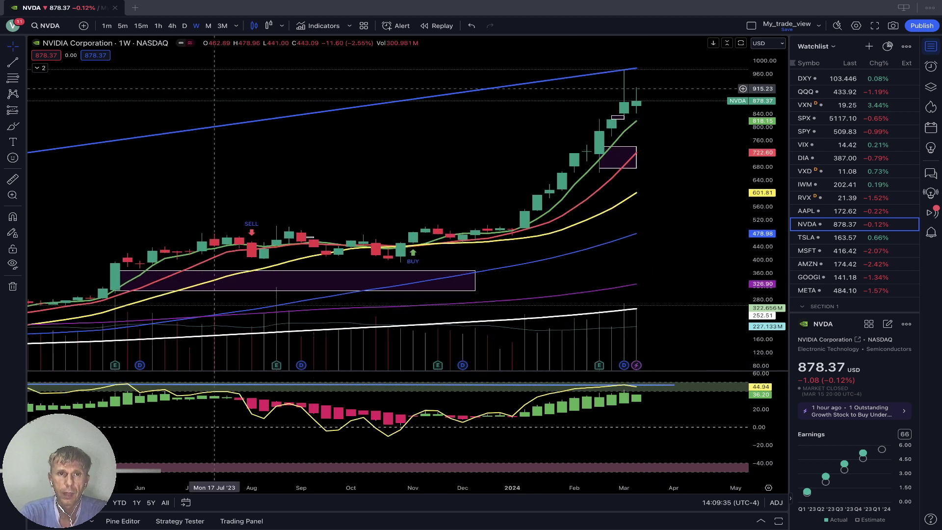
left_click(208, 26)
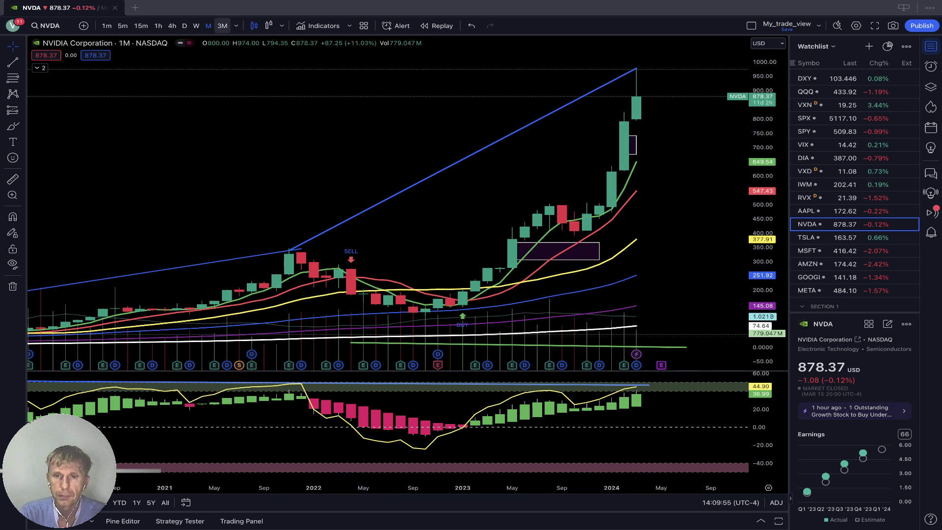
- On the 3-month NVDA chart, lower the April 2024 end of the indicator trend line to about 45.3
left_click(223, 25)
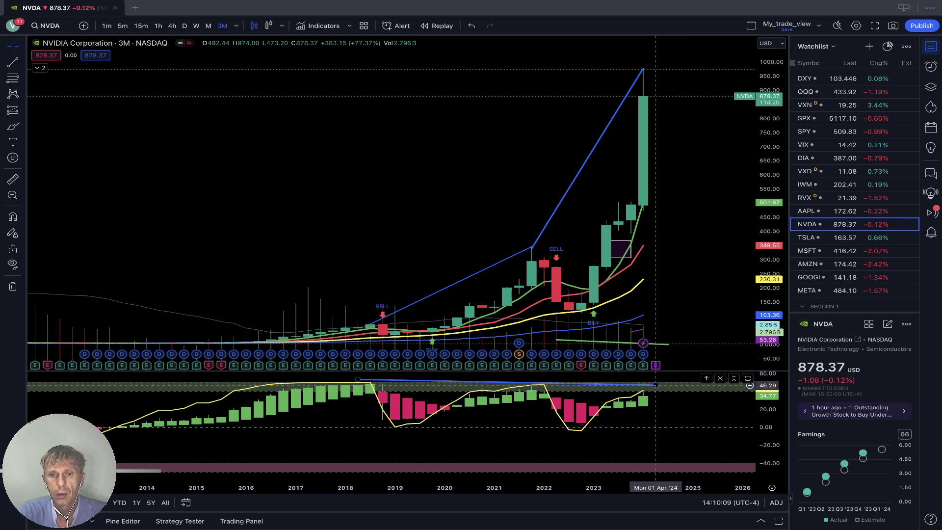
left_click(656, 388)
left_click_drag(655, 388, 655, 386)
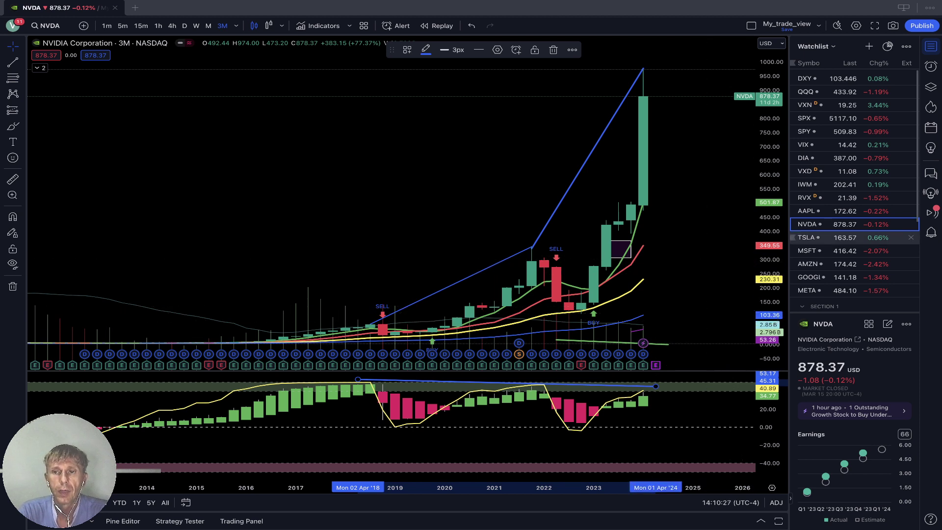
- Examine TSLA on the weekly, monthly and 3-month charts, comparing its price moves and signals with the indicator
left_click(829, 238)
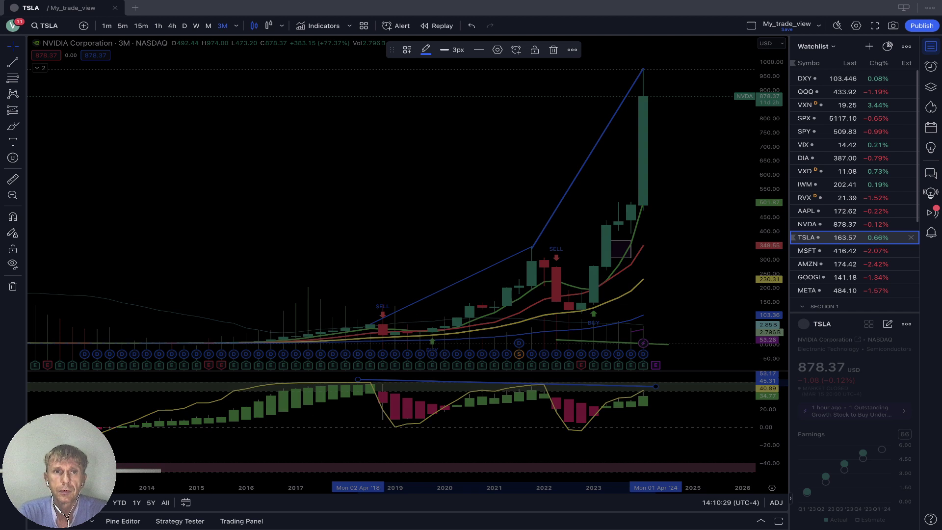
left_click(195, 26)
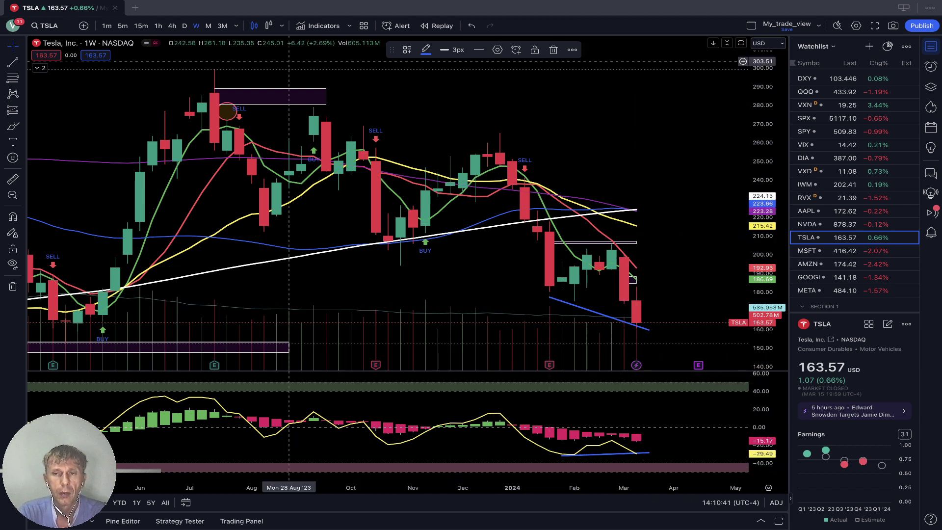
left_click(208, 25)
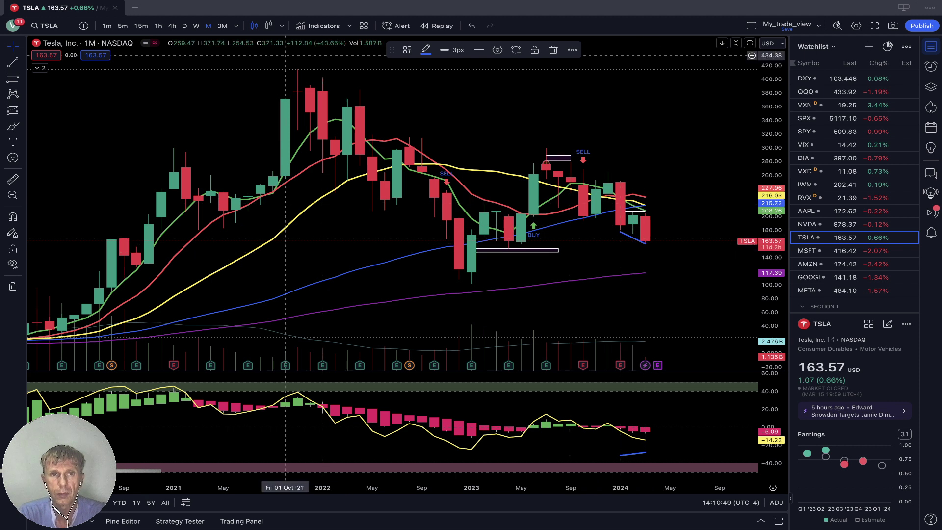
left_click(222, 26)
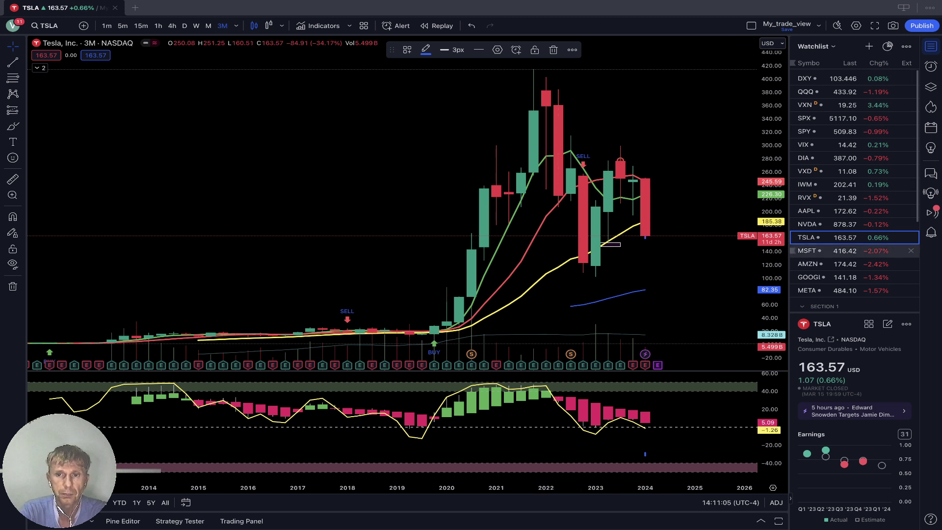
- Open the MSFT chart and examine its trend lines on the weekly and monthly timeframes
left_click(834, 251)
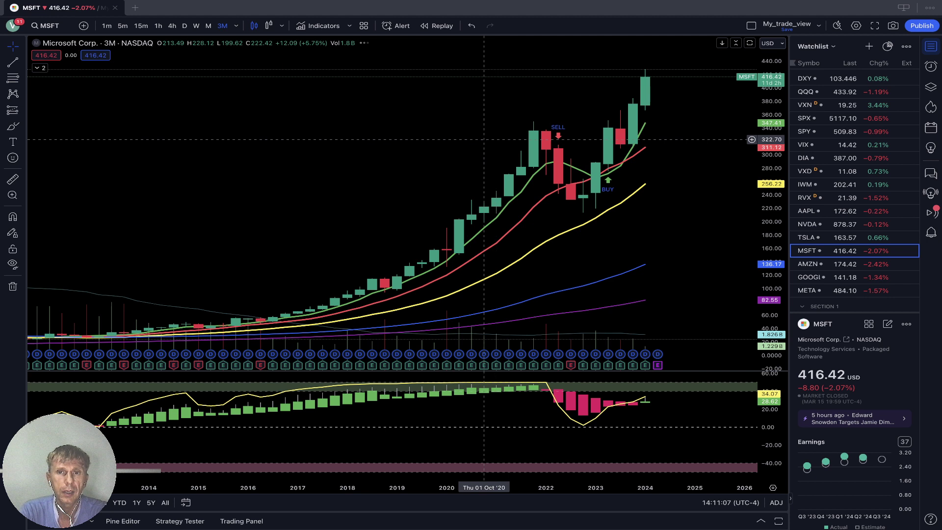
left_click(196, 26)
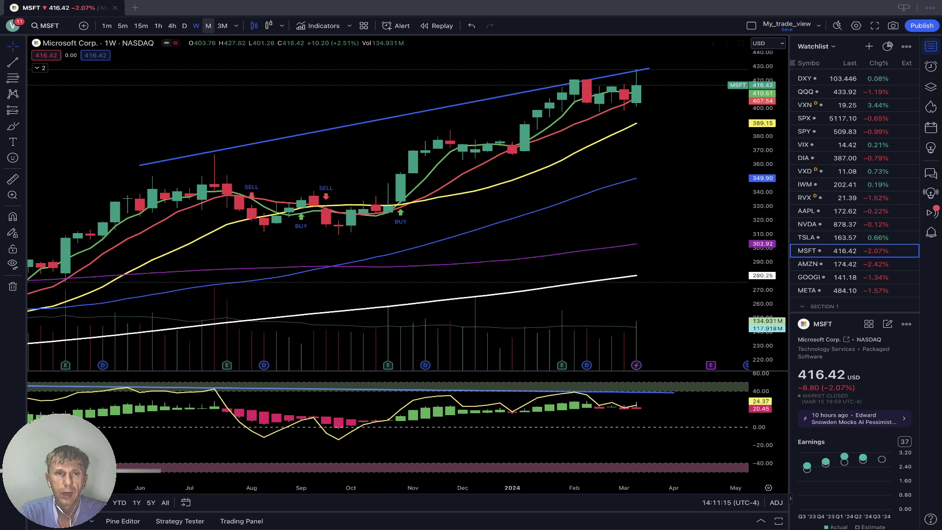
left_click(208, 26)
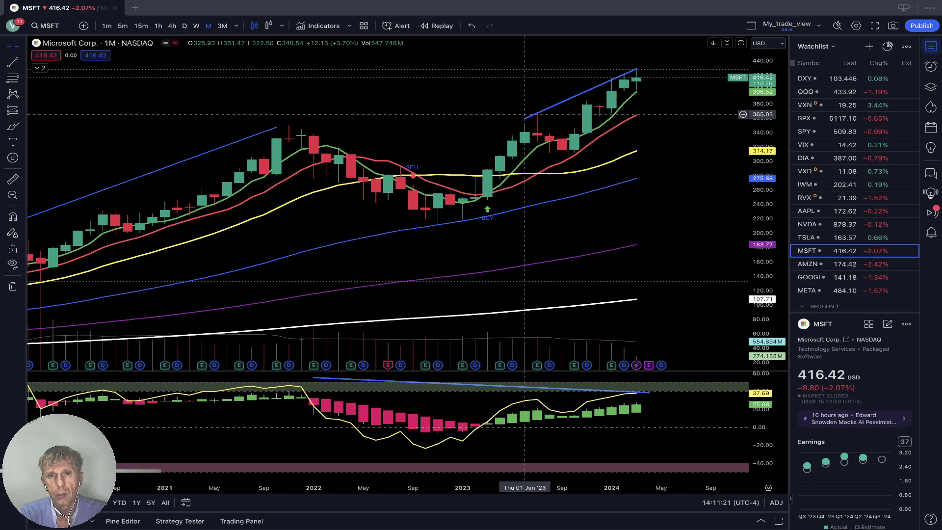
- Move the MSFT price trend line's start to October 2021 at about 350.9 and the indicator line's start to November 2021 at about 48.3
left_click(524, 118)
left_click_drag(525, 119, 276, 124)
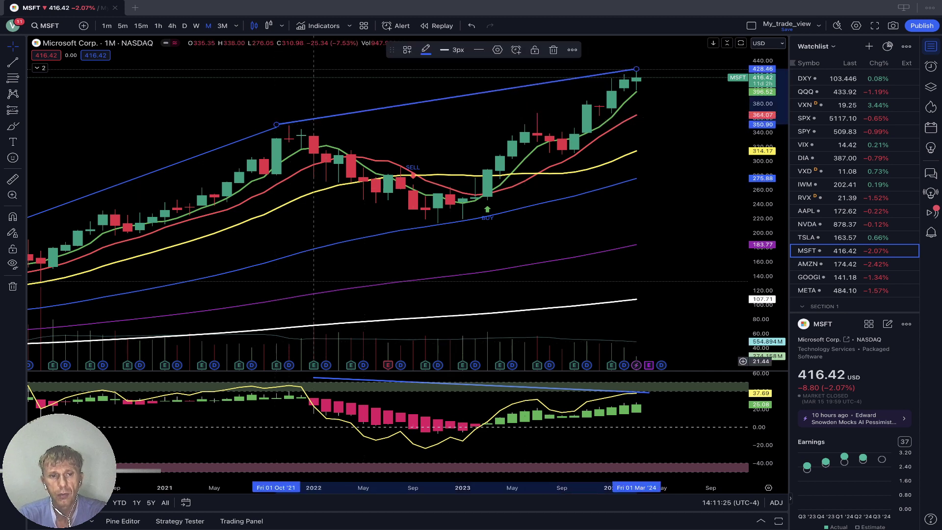
left_click_drag(314, 378, 289, 382)
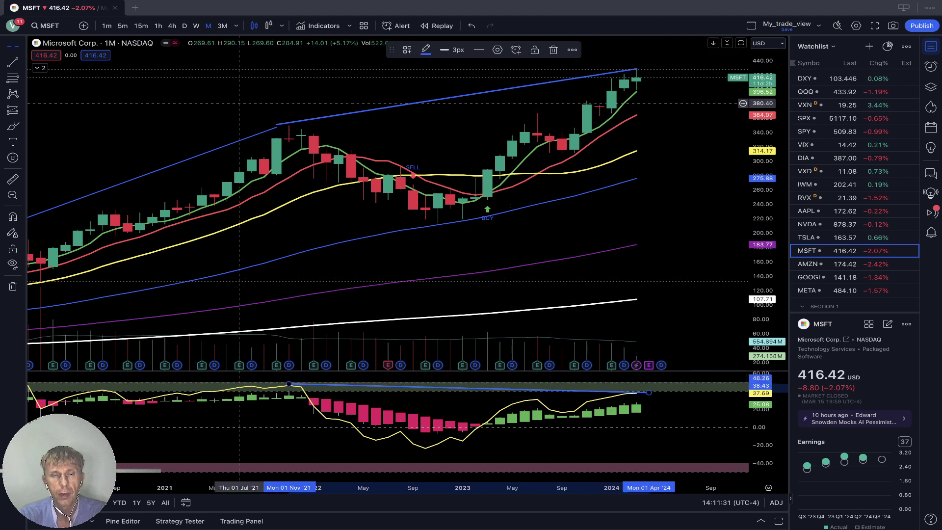
- On the 3-month MSFT chart, move the start of the indicator trend line to January 2022 at about 51.7
left_click(222, 26)
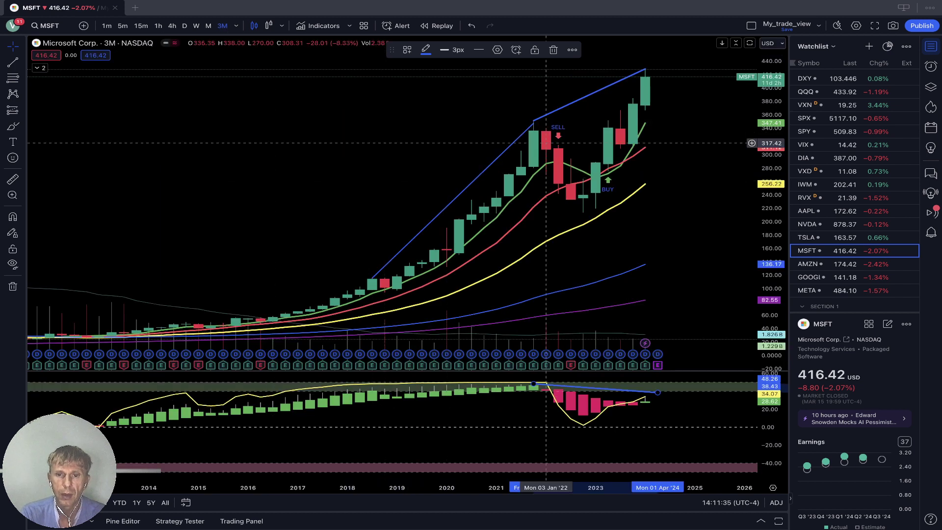
left_click(537, 382)
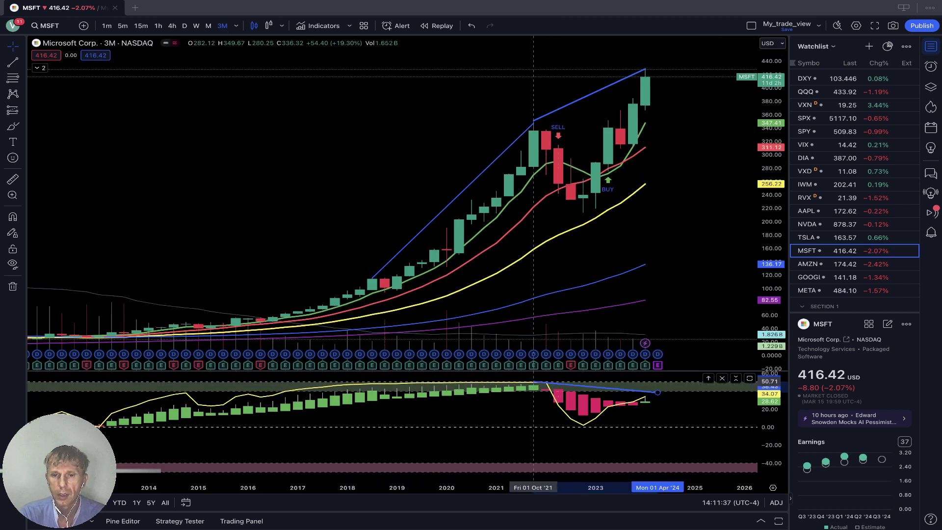
left_click(547, 381)
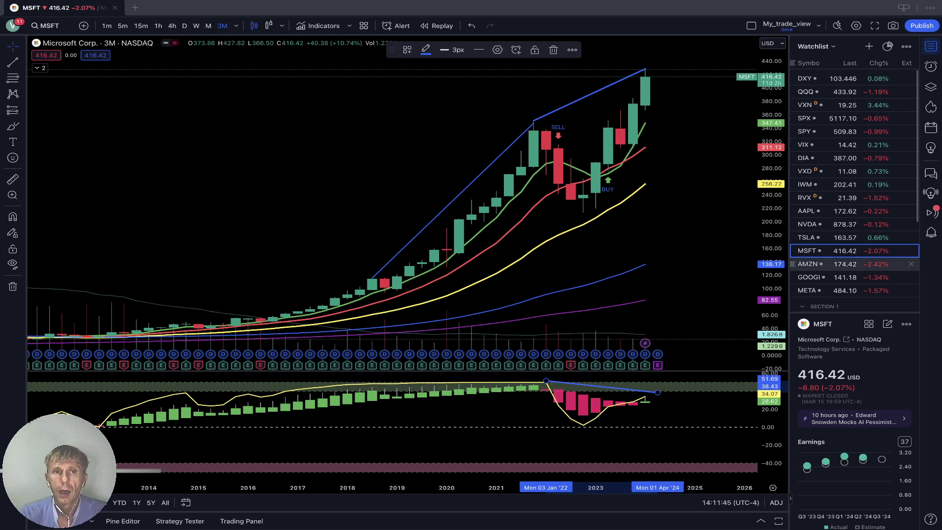
- Review AMZN on the weekly and monthly charts and, on the 3-month chart, move the indicator line's end to April 2024 at about 18.8
left_click(829, 264)
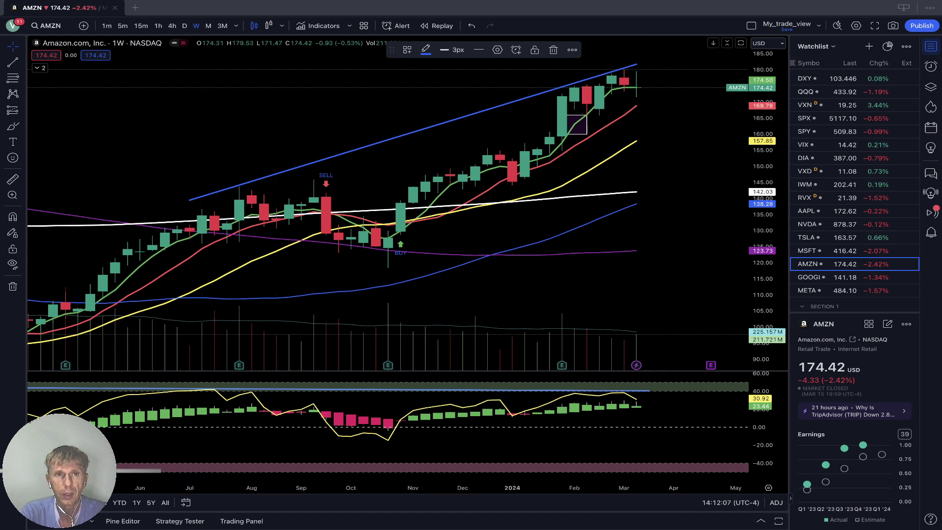
left_click(208, 26)
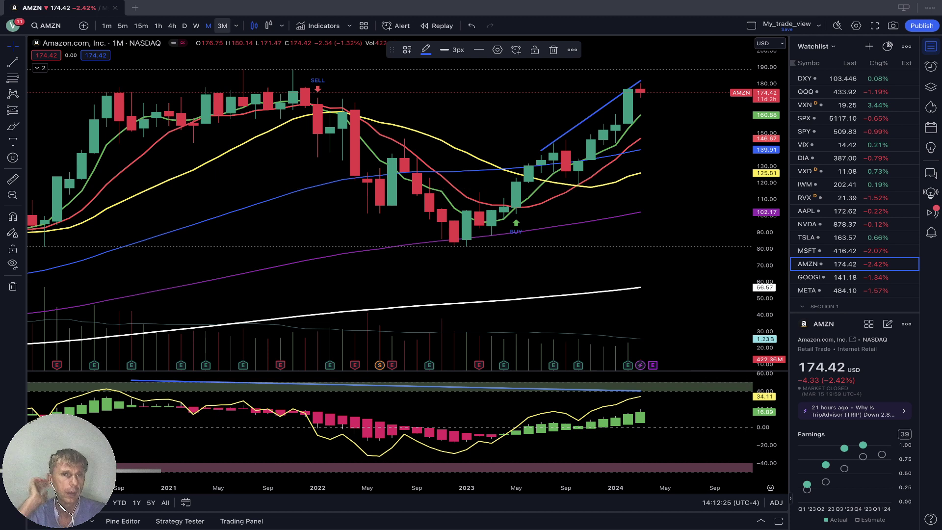
left_click(222, 25)
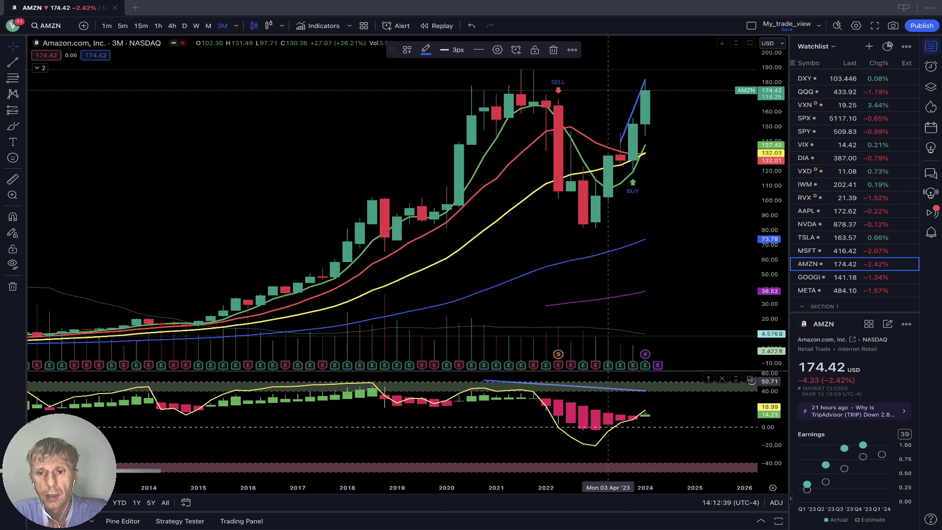
left_click_drag(645, 391, 658, 410)
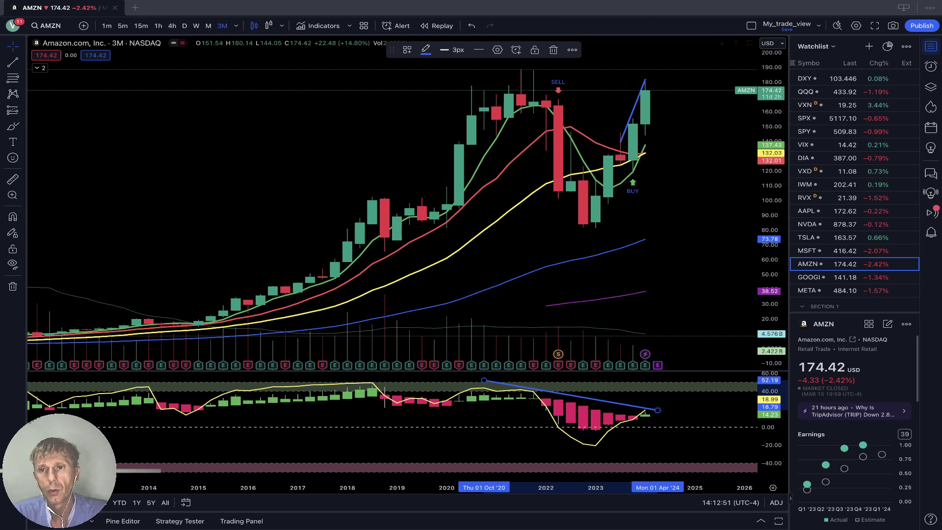
- Open the GOOGL chart and examine its signals and price highs on the weekly and monthly timeframes
left_click(834, 278)
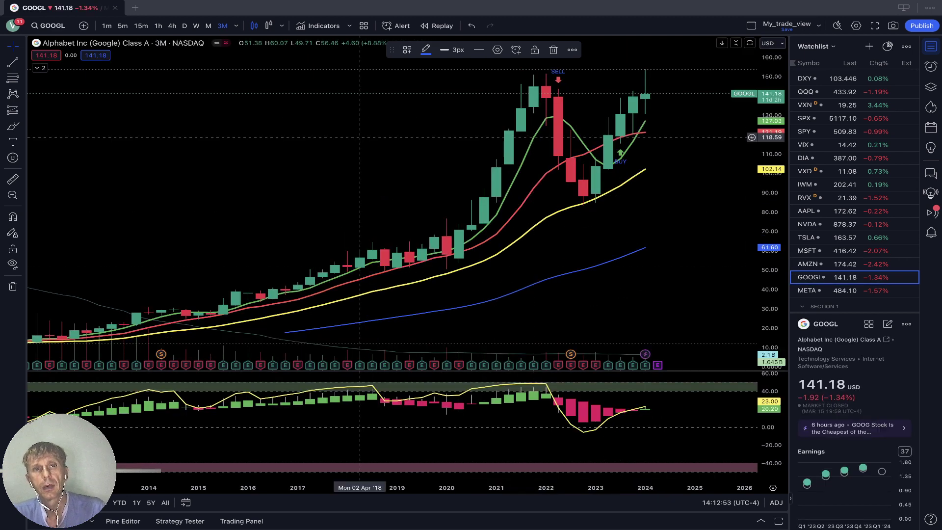
left_click(196, 26)
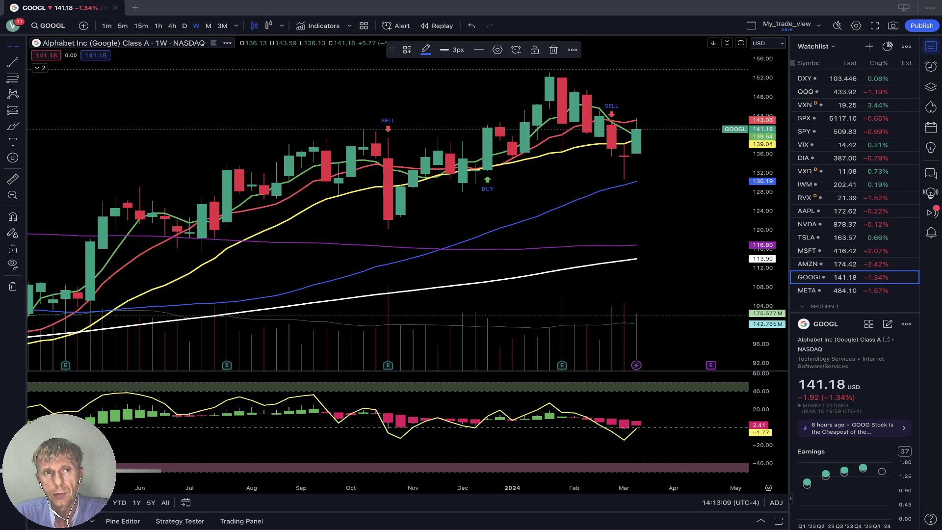
left_click(208, 25)
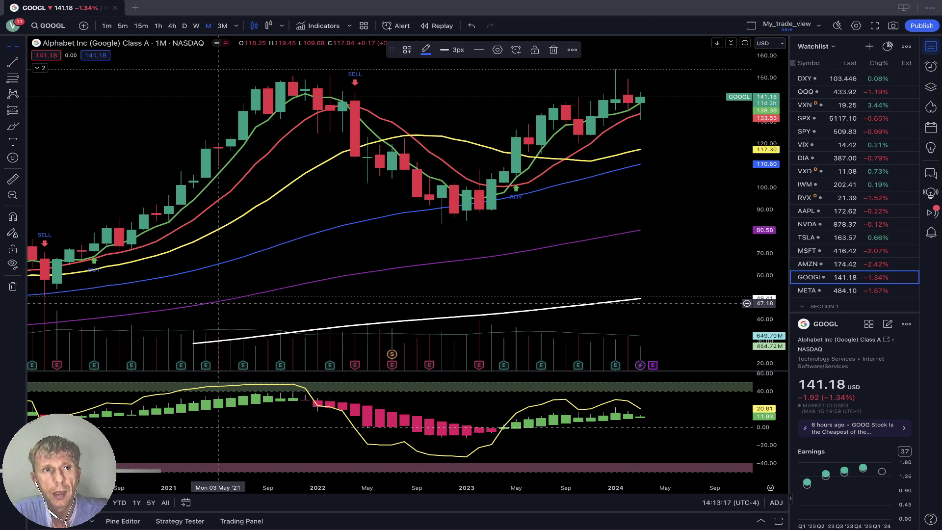
- Draw a trend line across the monthly GOOGL price highs from October 2021 at about 150.9 to March 2024 at about 153.4
left_click(13, 62)
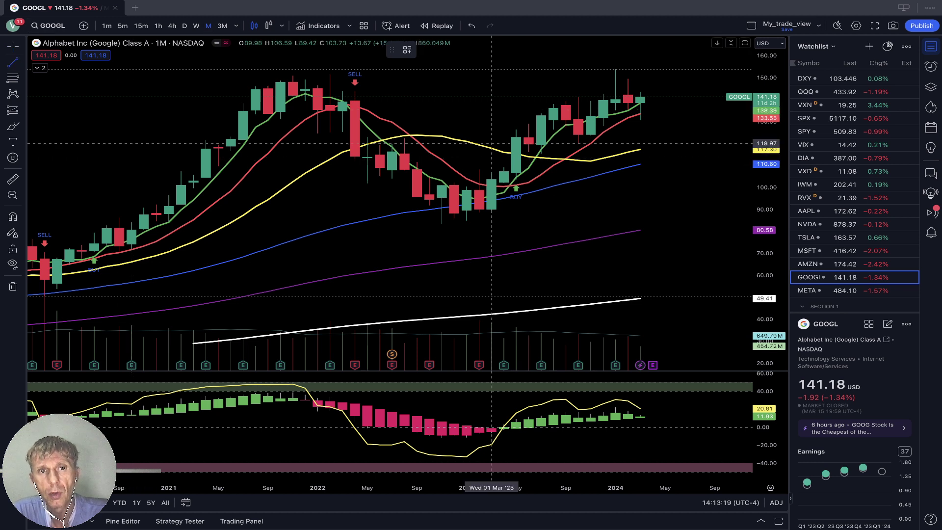
left_click(280, 76)
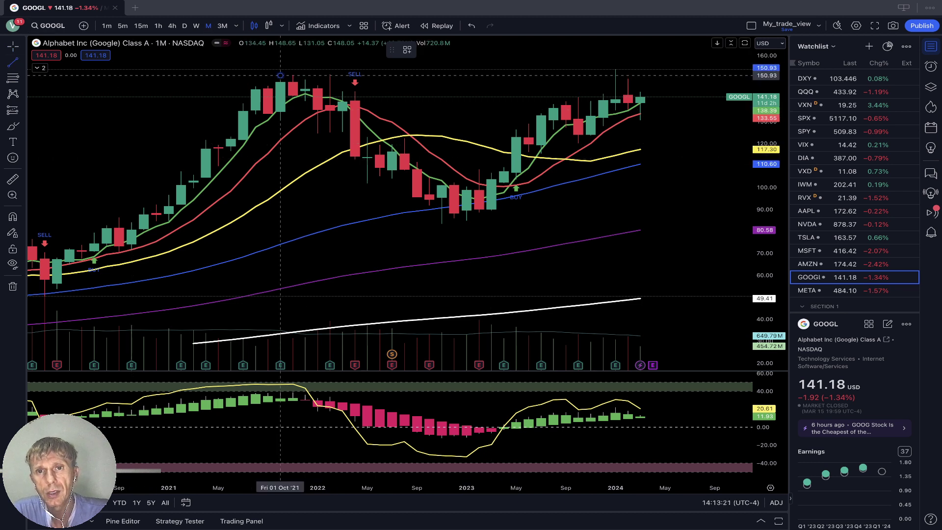
left_click(641, 69)
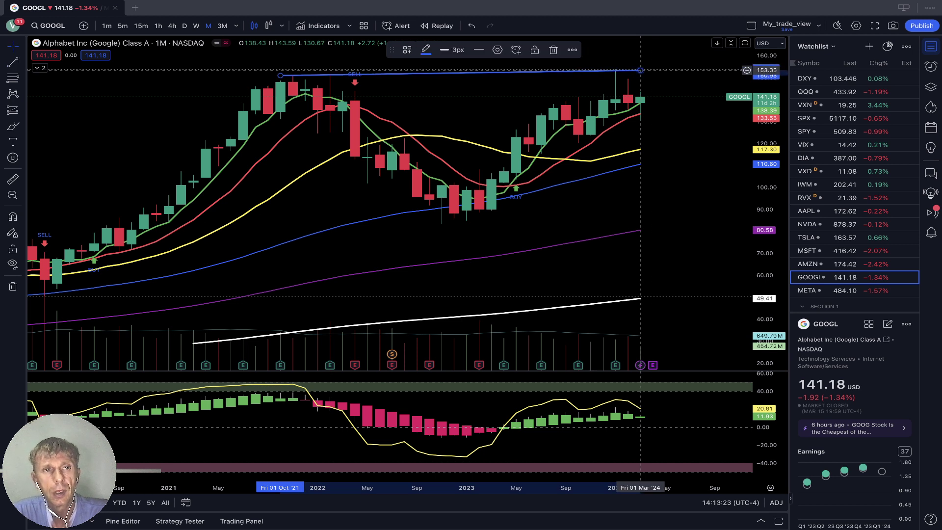
- Draw a trend line on the monthly GOOGL indicator from November 2021 at about 49.2 to April 2024 at about 29.1
left_click(442, 246)
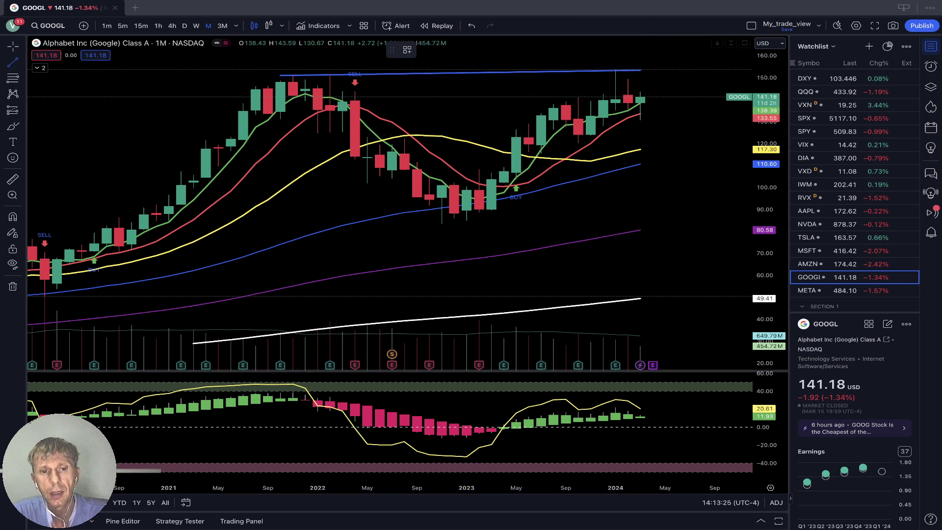
left_click(293, 383)
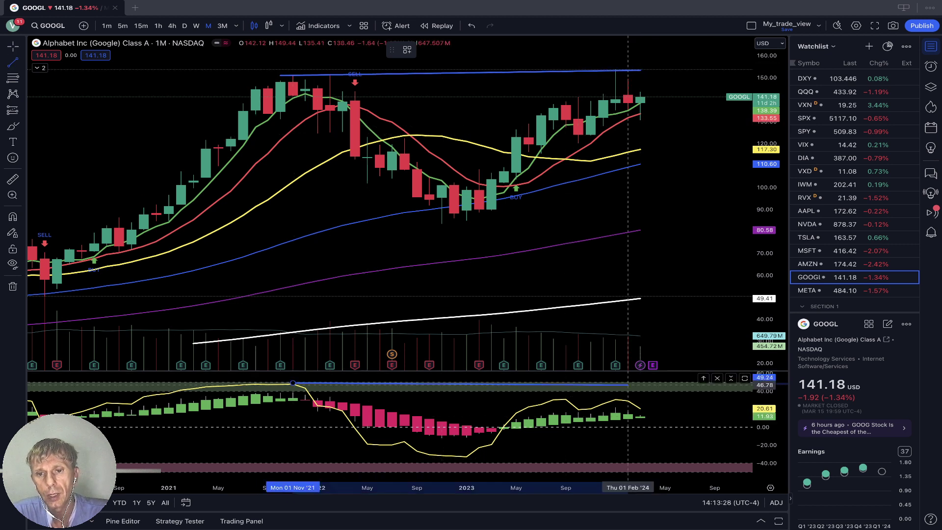
left_click(653, 401)
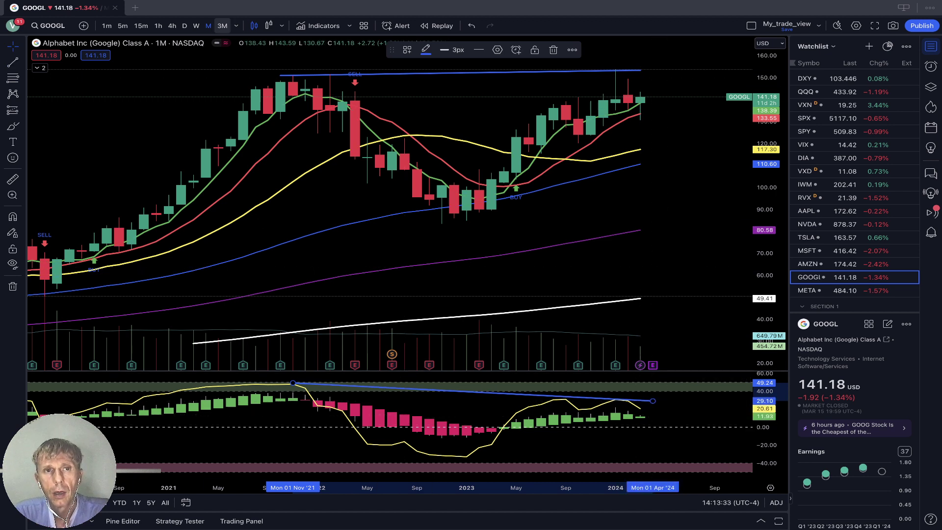
- On the 3-month GOOGL chart, set the indicator trend line from January 2022 at about 50.7 to April 2024 at about 19.8
left_click(223, 26)
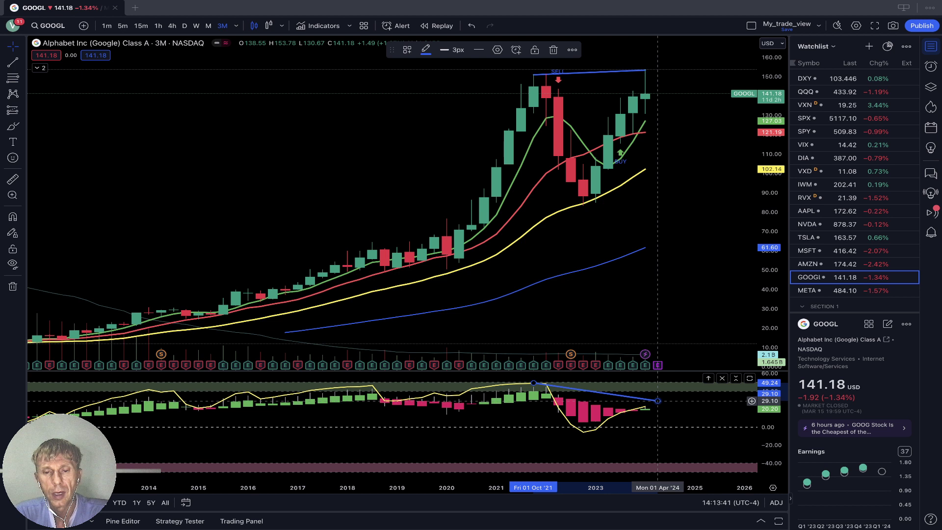
left_click_drag(658, 401, 658, 410)
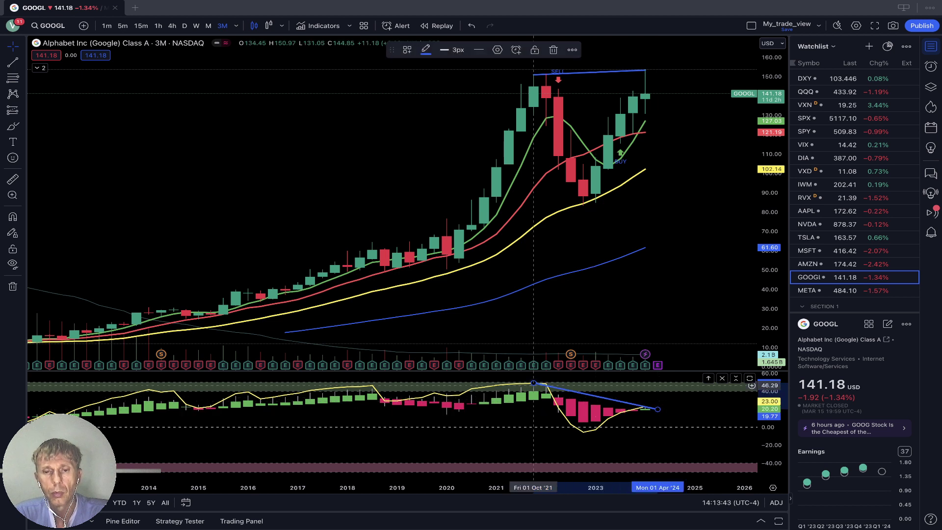
left_click_drag(533, 383, 545, 382)
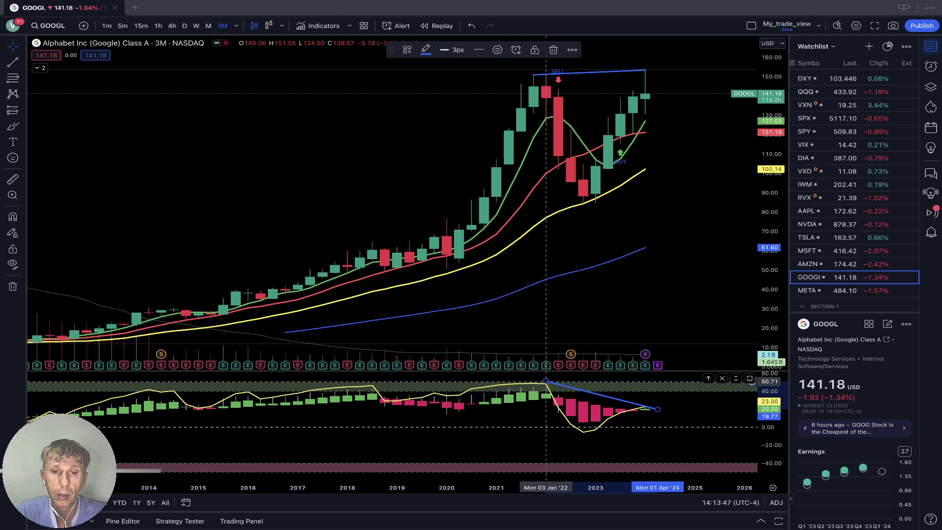
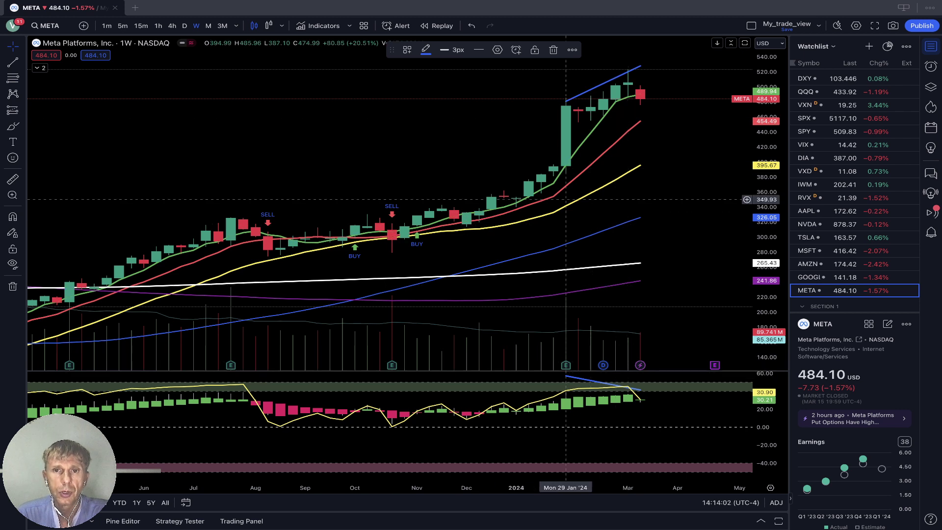
- Start the weekly META price trend line at 17 July 2023, about 323.5, and set the indicator line from 31 July, about 47.8, to about 46.8
left_click_drag(566, 100, 219, 219)
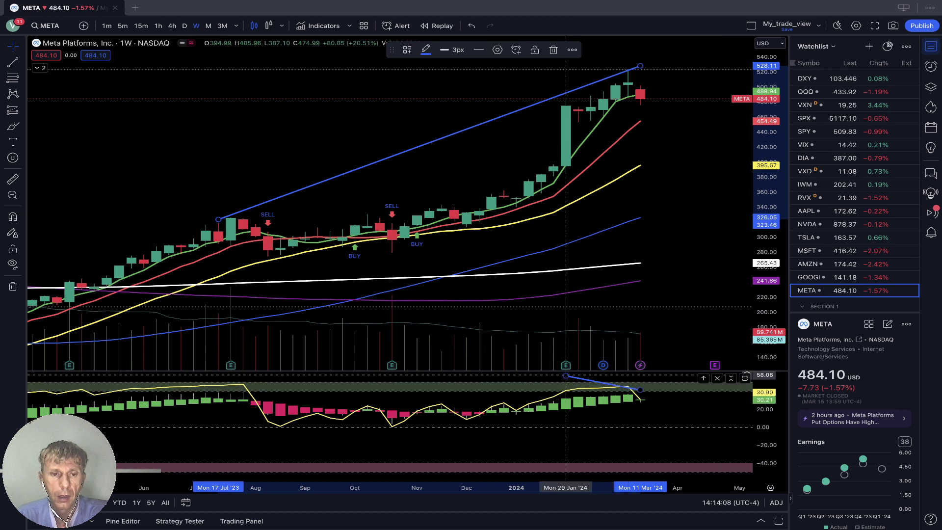
left_click_drag(565, 376, 243, 383)
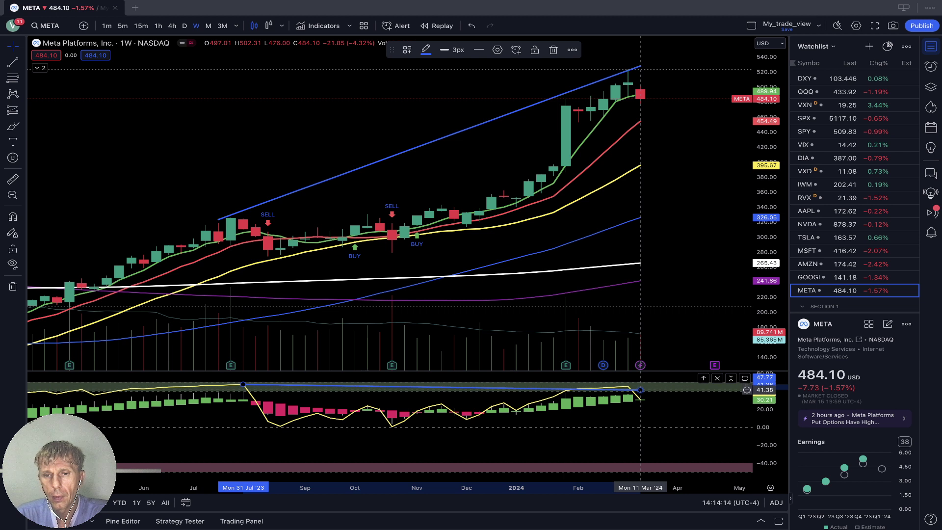
left_click_drag(640, 389, 640, 385)
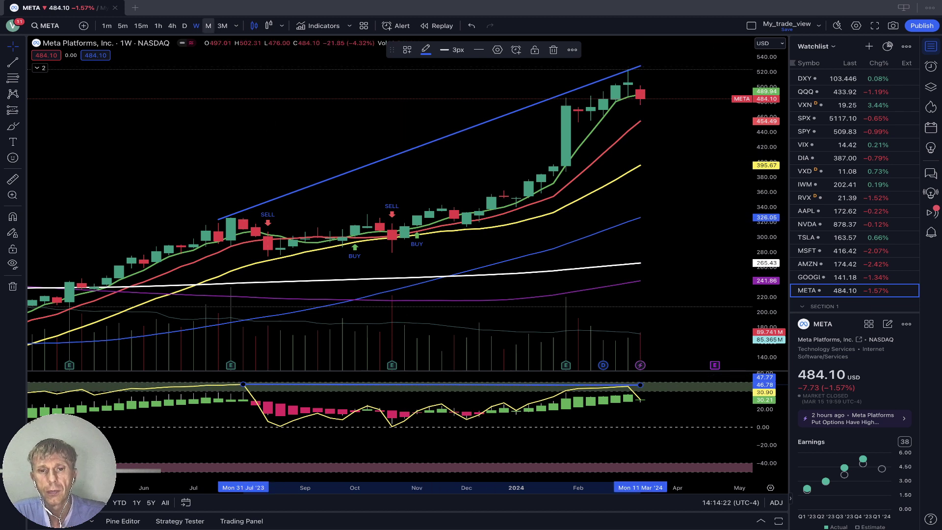
- Check META on the monthly timeframe, and on the 3-month chart move the price trend line's start to January 2018 at about 201.6
left_click(208, 26)
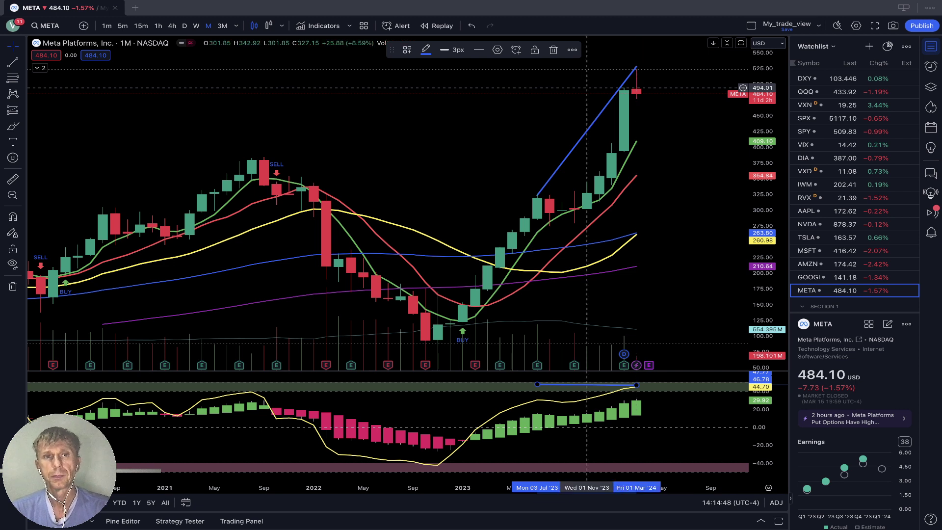
left_click(223, 25)
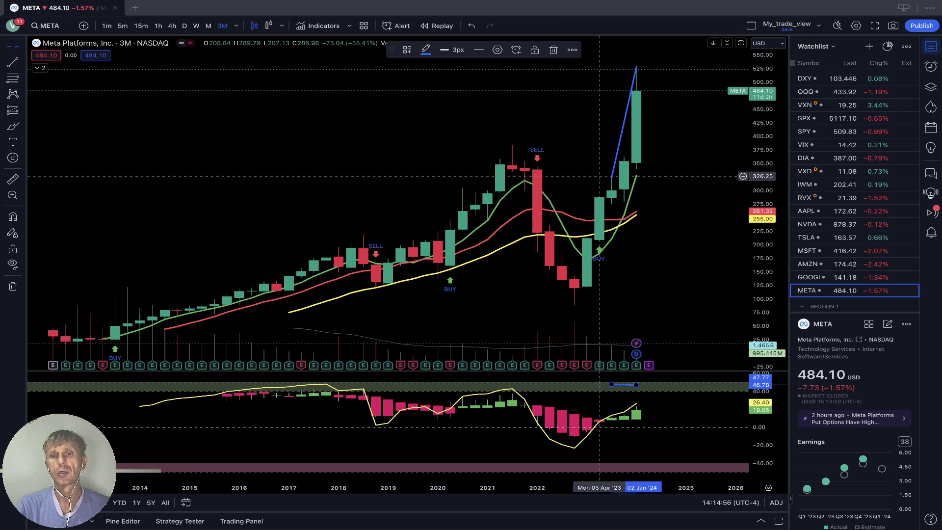
mouse_move(612, 178)
left_mouse_down()
mouse_move(474, 136)
mouse_move(475, 159)
mouse_move(336, 227)
mouse_move(339, 244)
left_mouse_up()
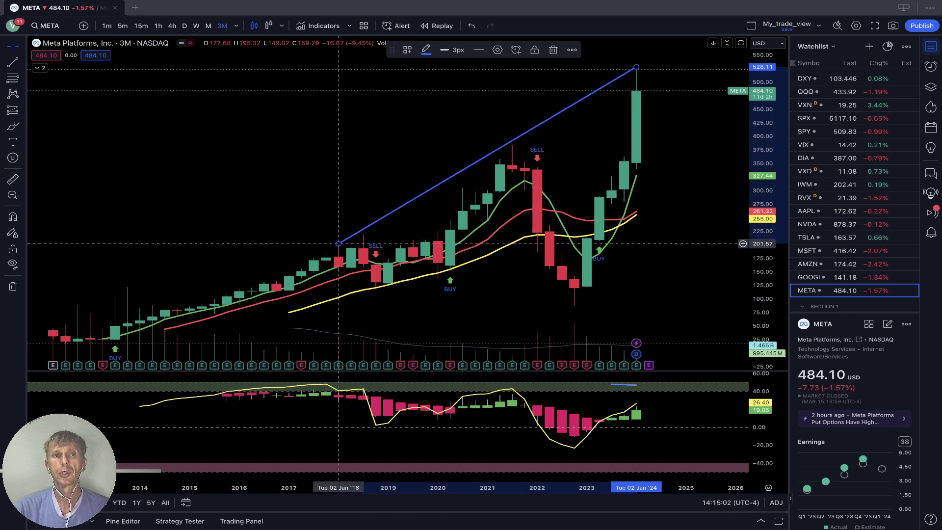
- Draw a 3-month META indicator trend line from October 2017 at about 49.7 to April 2024 at about 36, and delete the older short line
left_click(13, 62)
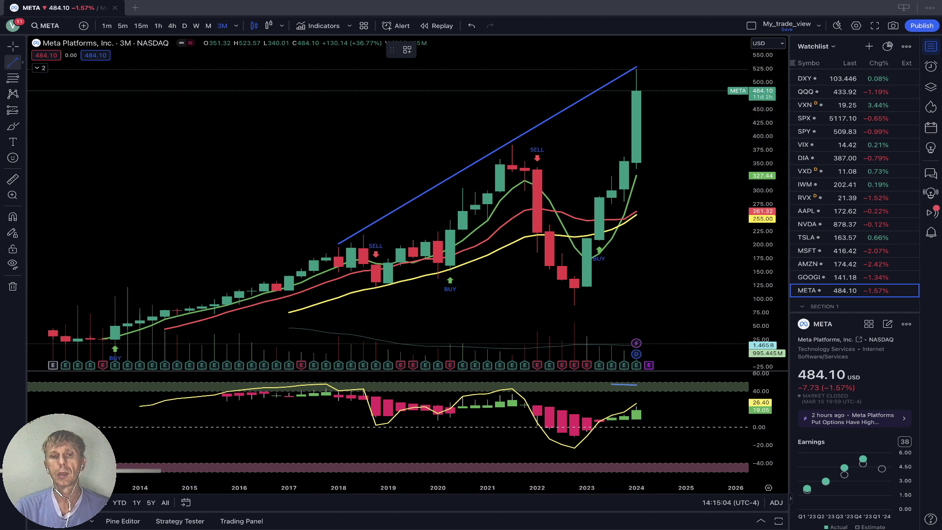
left_click(326, 381)
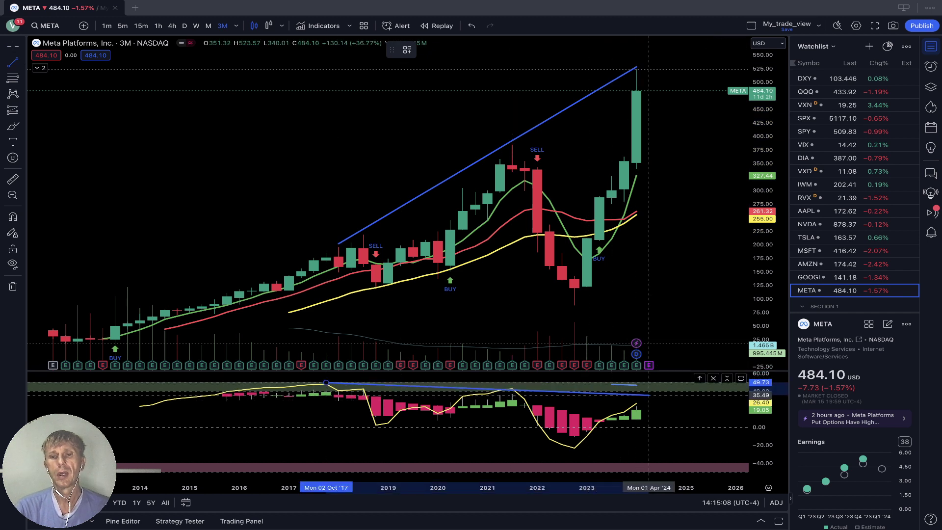
left_click(624, 384)
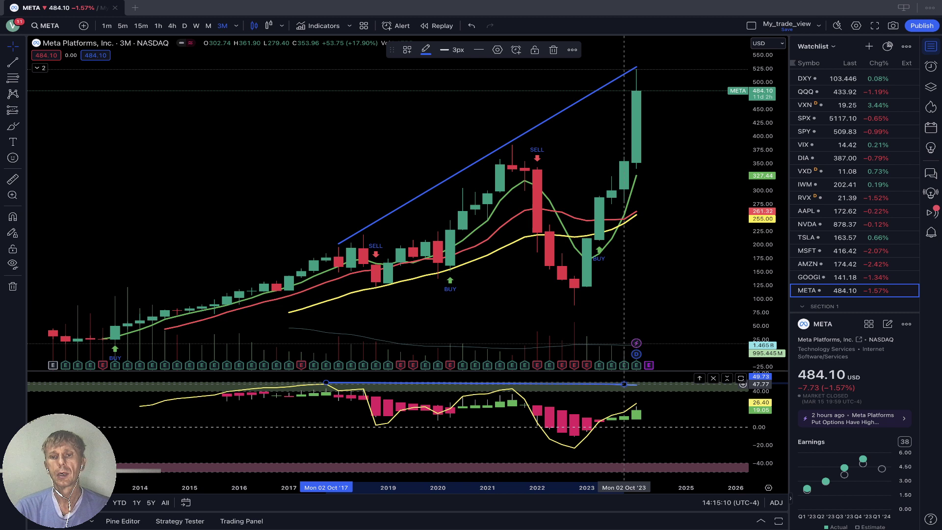
left_click_drag(623, 384, 650, 401)
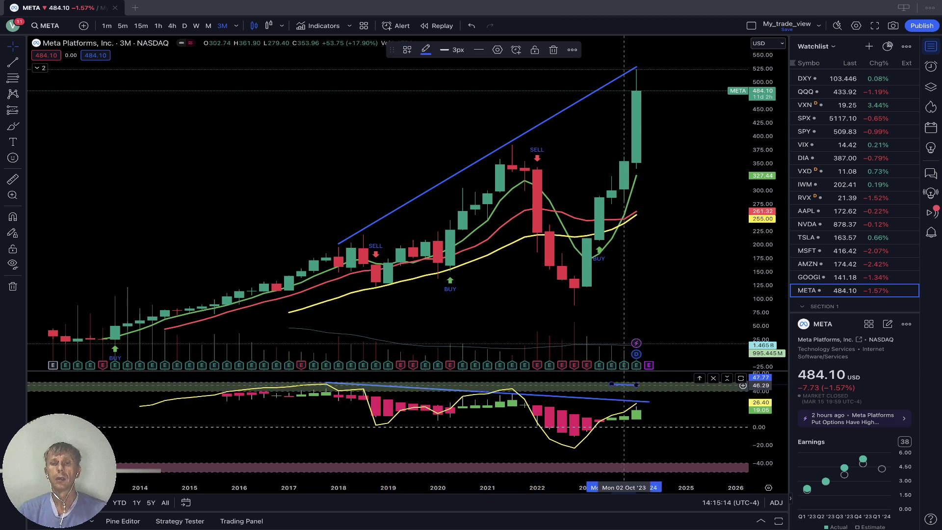
left_click(624, 386)
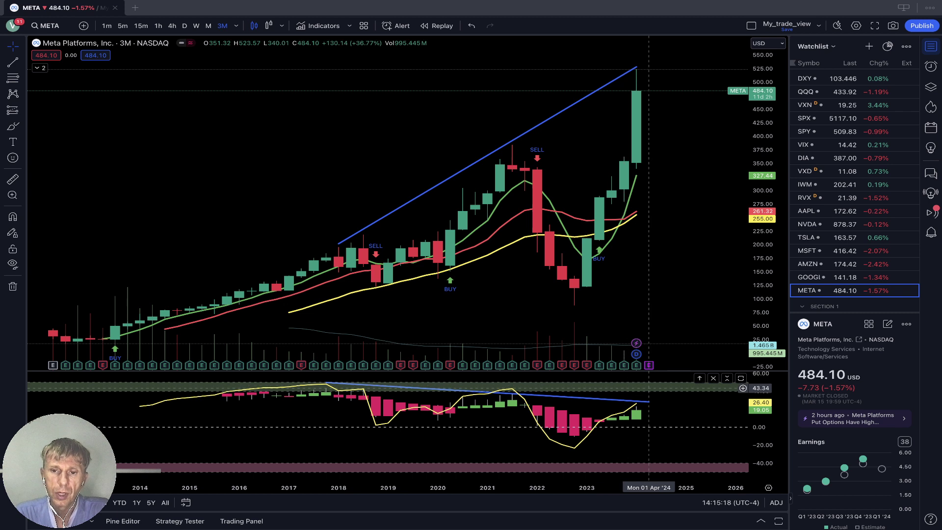
left_click_drag(649, 401, 649, 395)
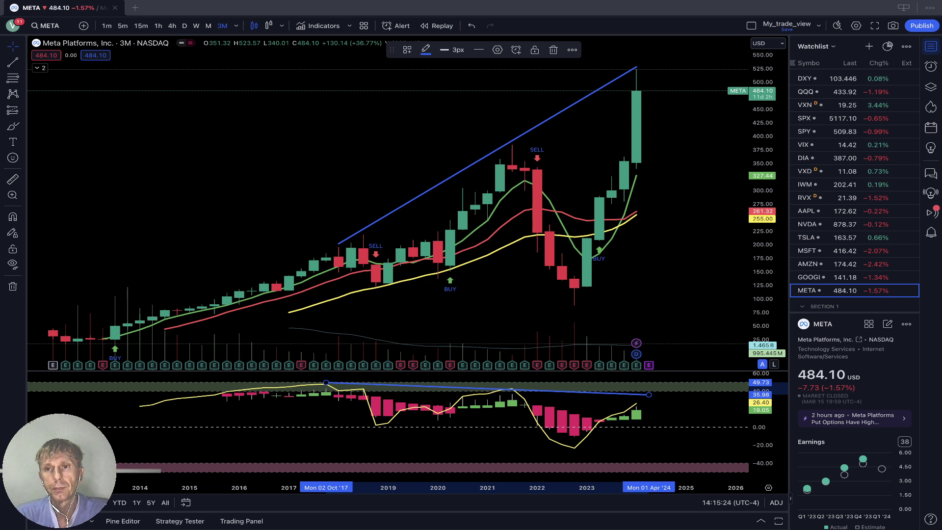
- Open the QQQ chart and review its price and indicator trend lines on the 3-month, daily, weekly and monthly timeframes
left_click(834, 92)
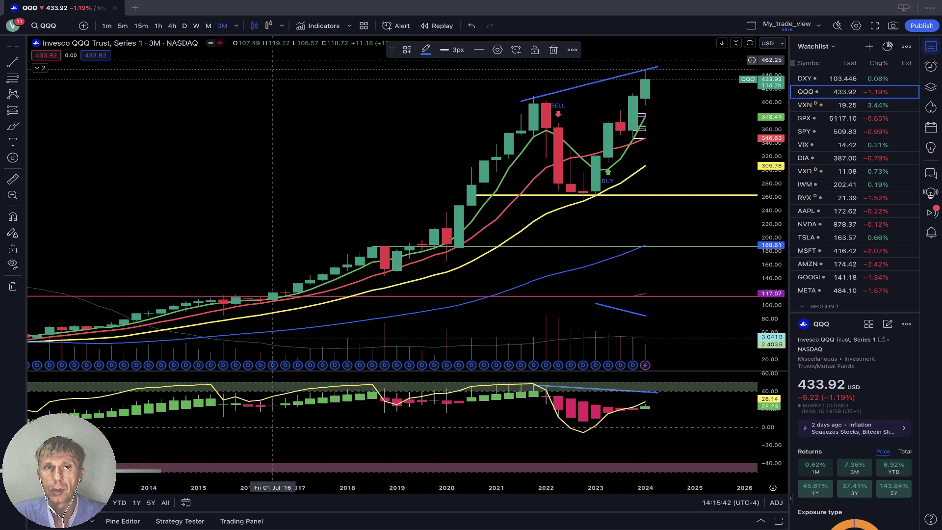
left_click(185, 26)
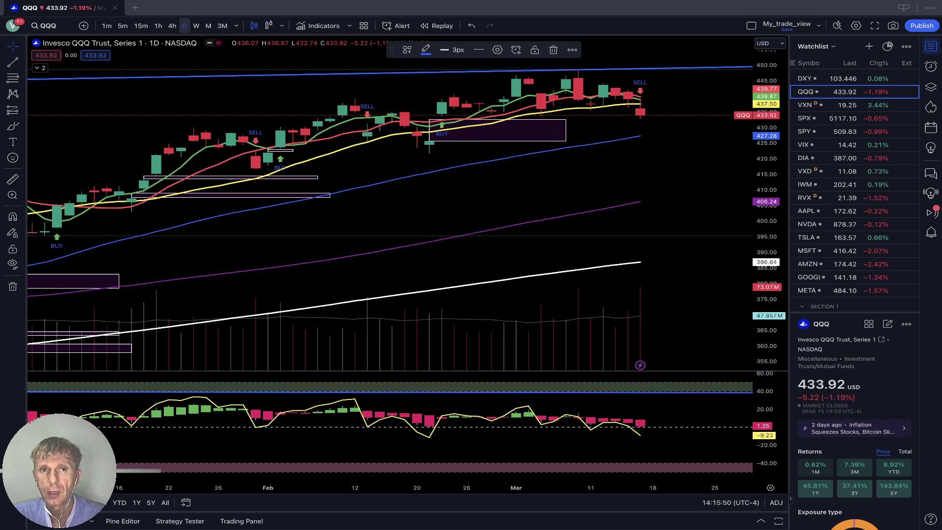
left_click(196, 26)
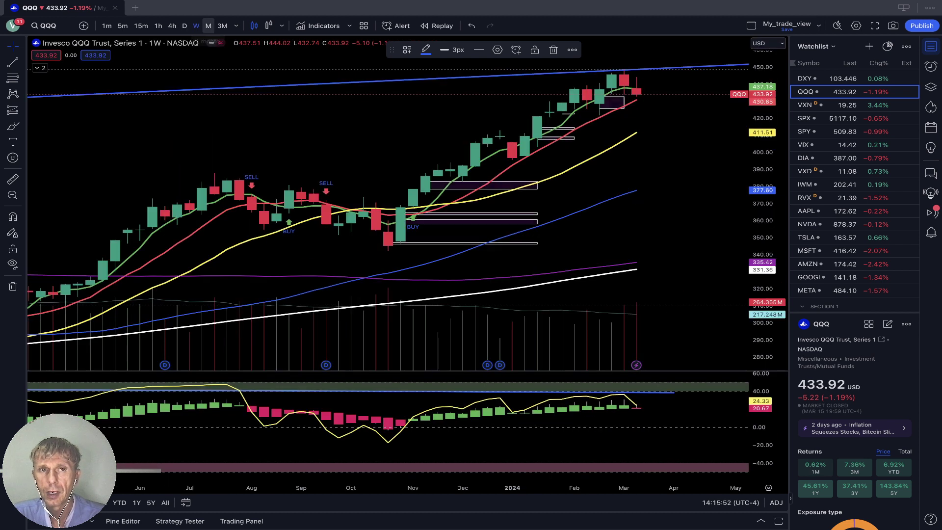
left_click(208, 26)
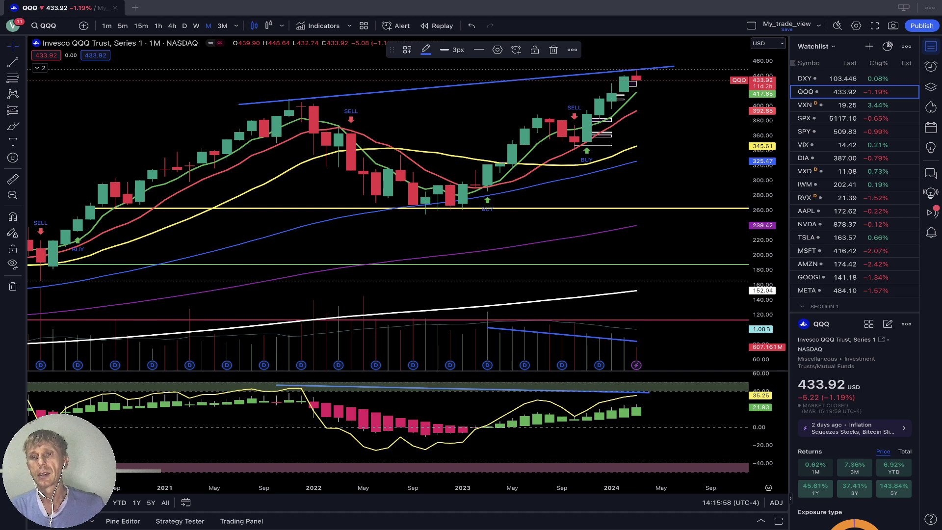
- Review the monthly AAPL and TSLA charts with their signals and divergence lines
left_click(834, 211)
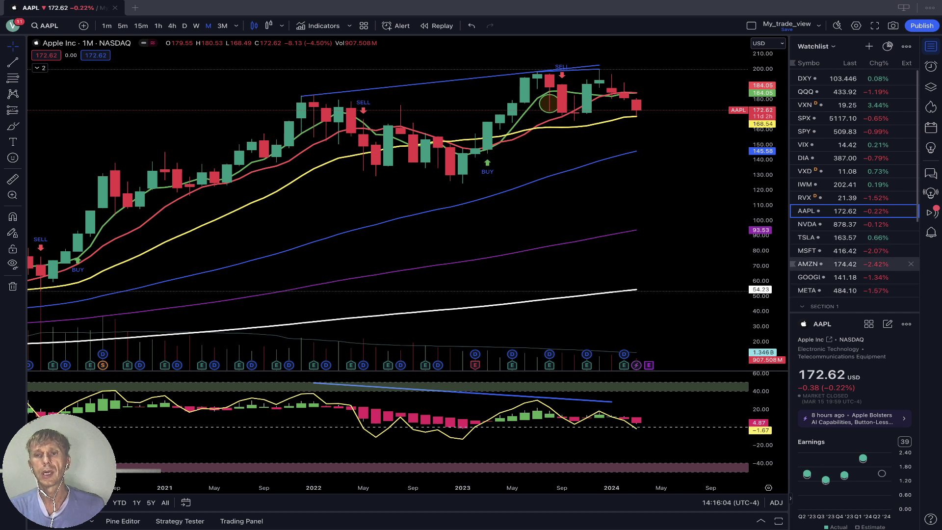
left_click(834, 238)
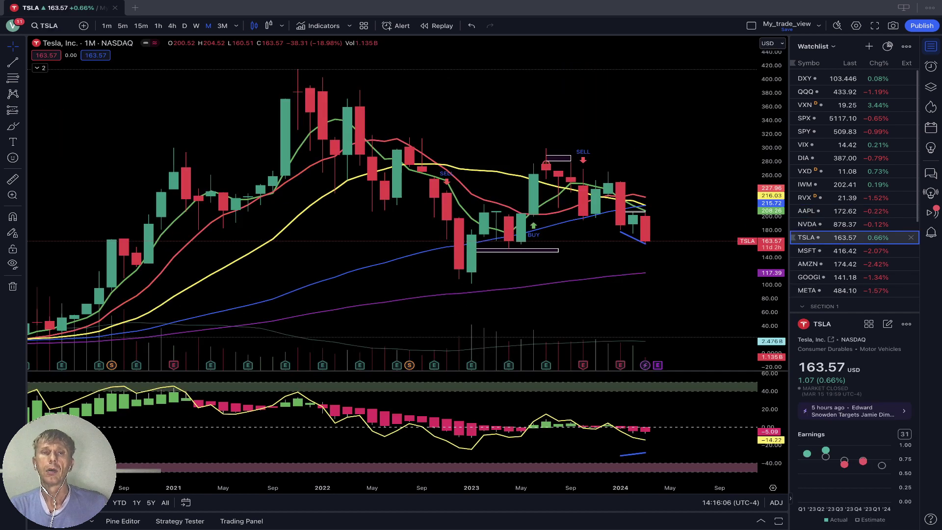